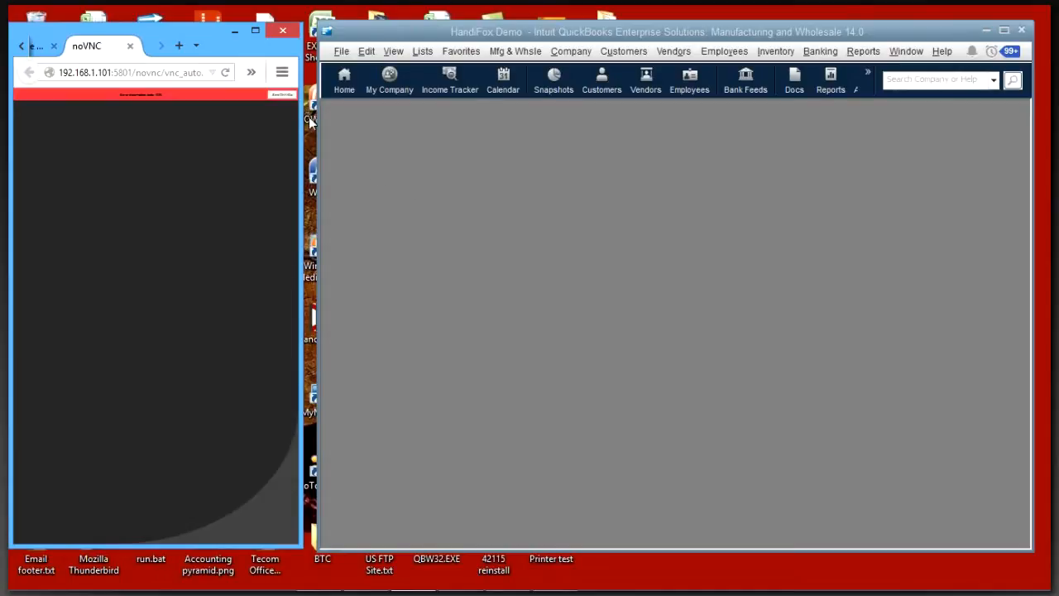
Step: Reload the noVNC page to connect to the tablet and narrow the browser window to fit beside QuickBooks
left_click(226, 72)
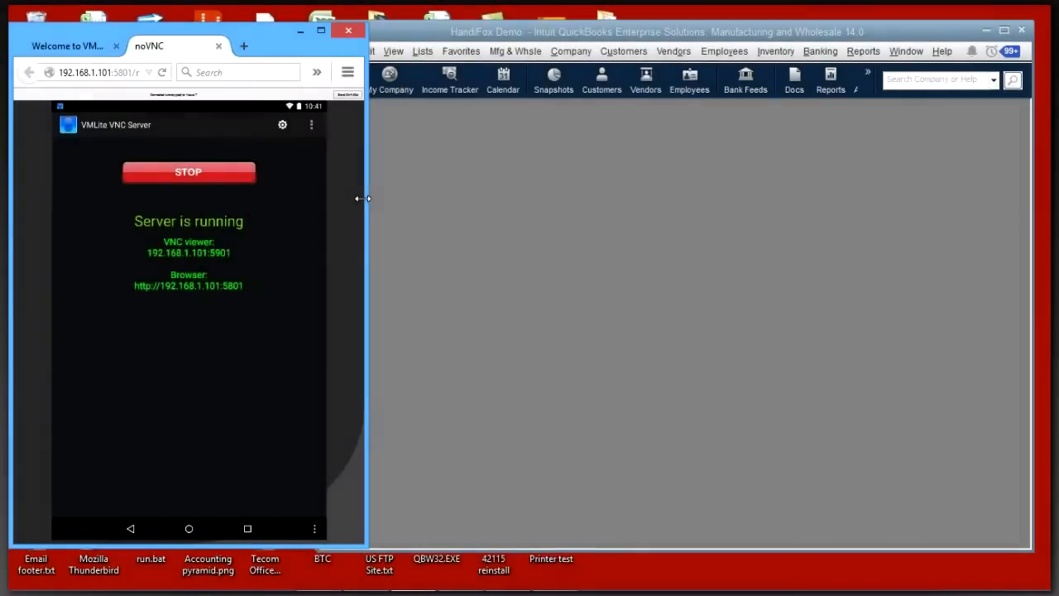
left_click_drag(362, 199, 296, 196)
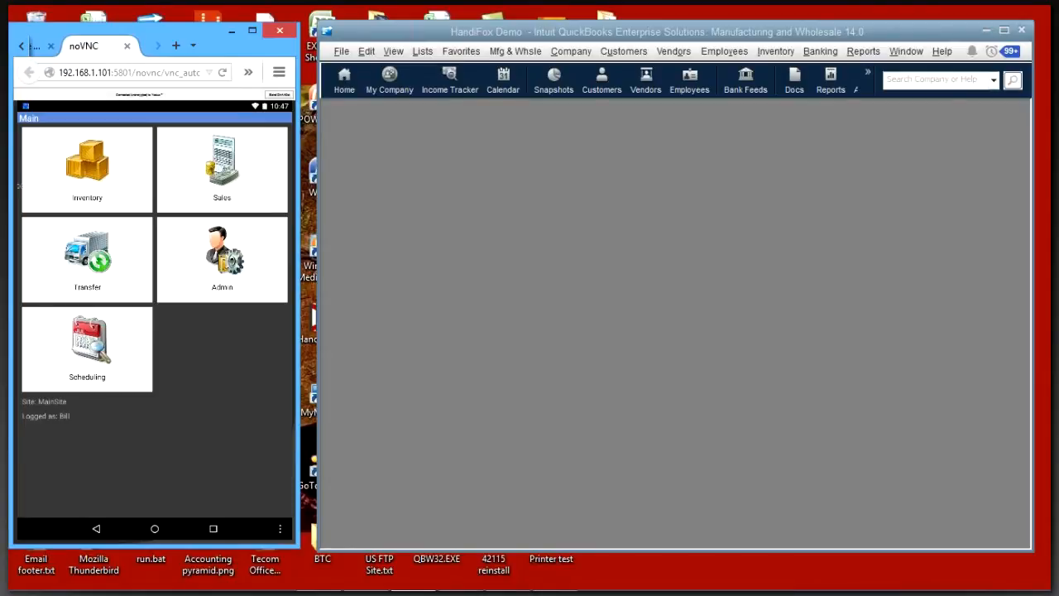
Step: Open the Vendor Center's purchase order transactions and start a new purchase order
left_click(646, 79)
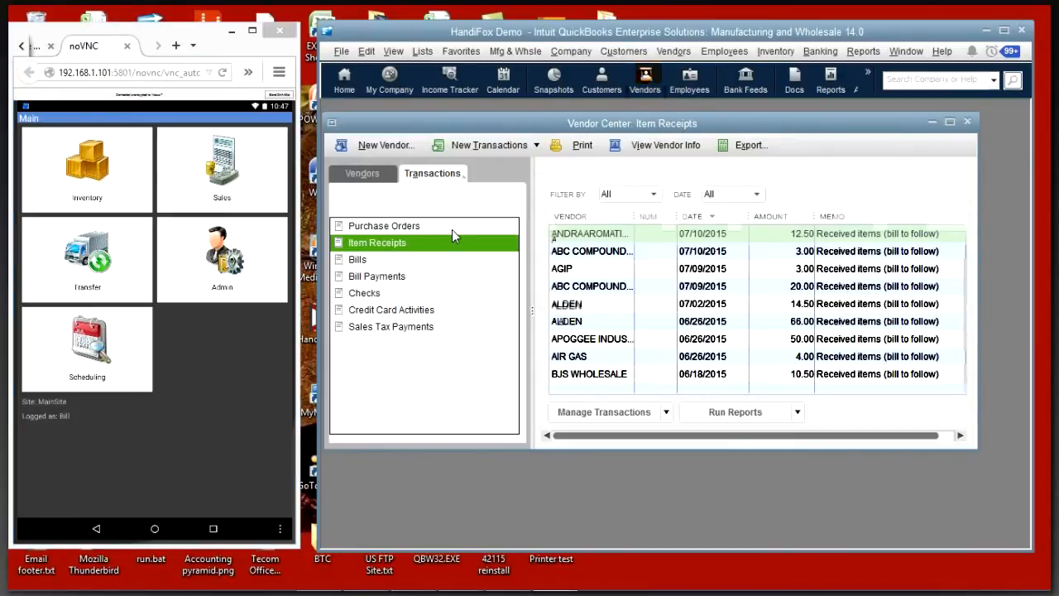
left_click(455, 261)
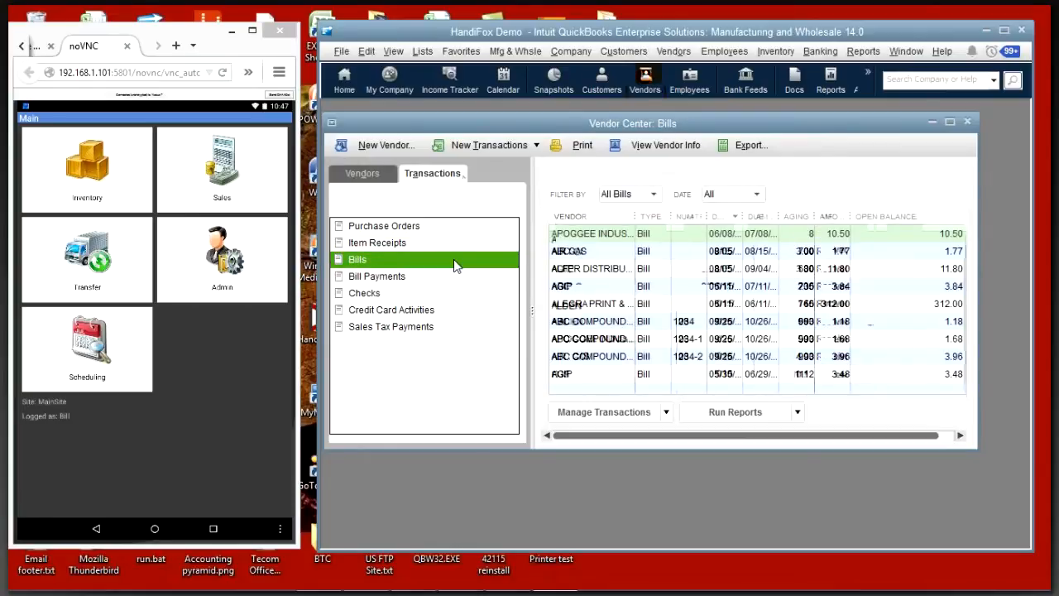
left_click(460, 226)
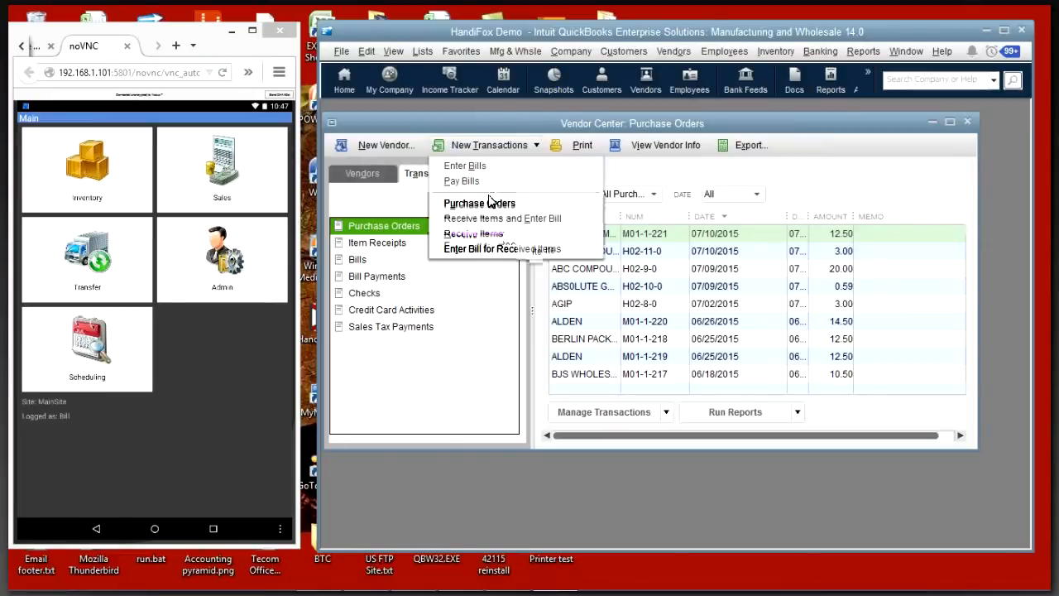
left_click(489, 202)
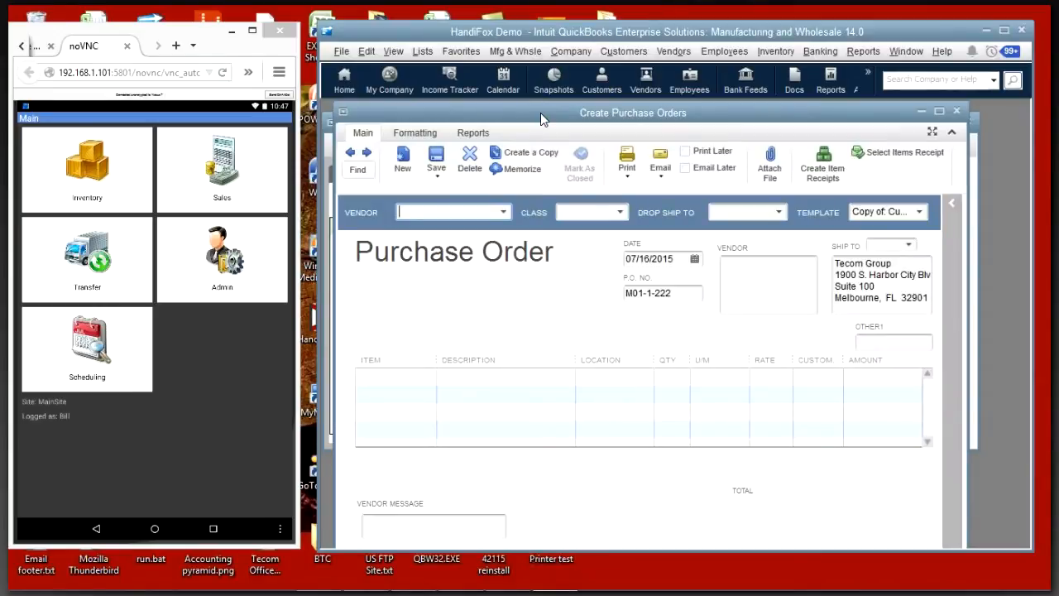
left_click_drag(540, 112, 541, 112)
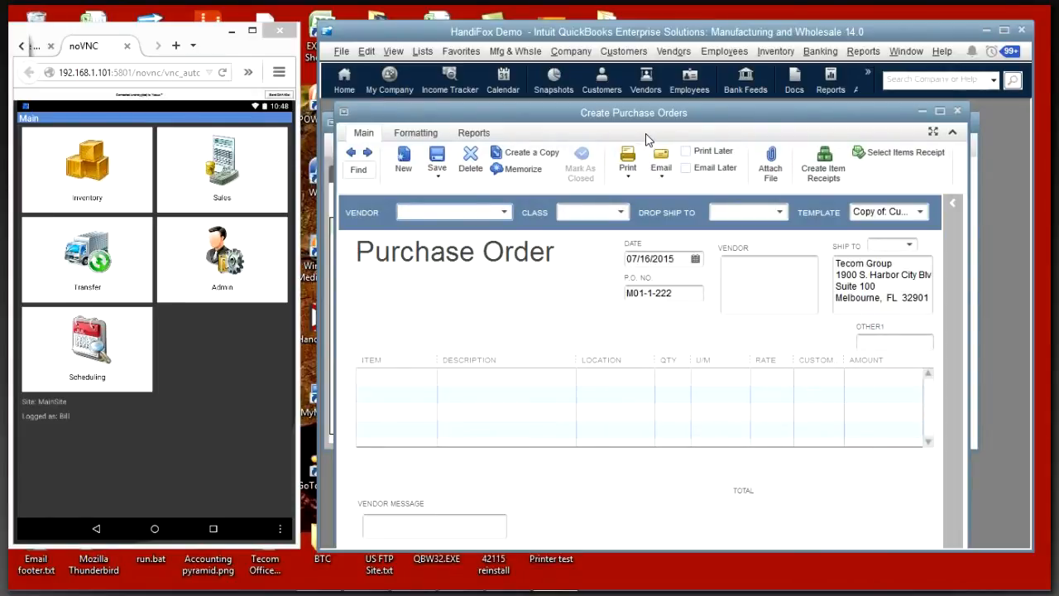
Step: Choose ALFER DISTRIBUTING as the vendor of the purchase order
left_click(504, 212)
scroll(450, 426, "down", 2)
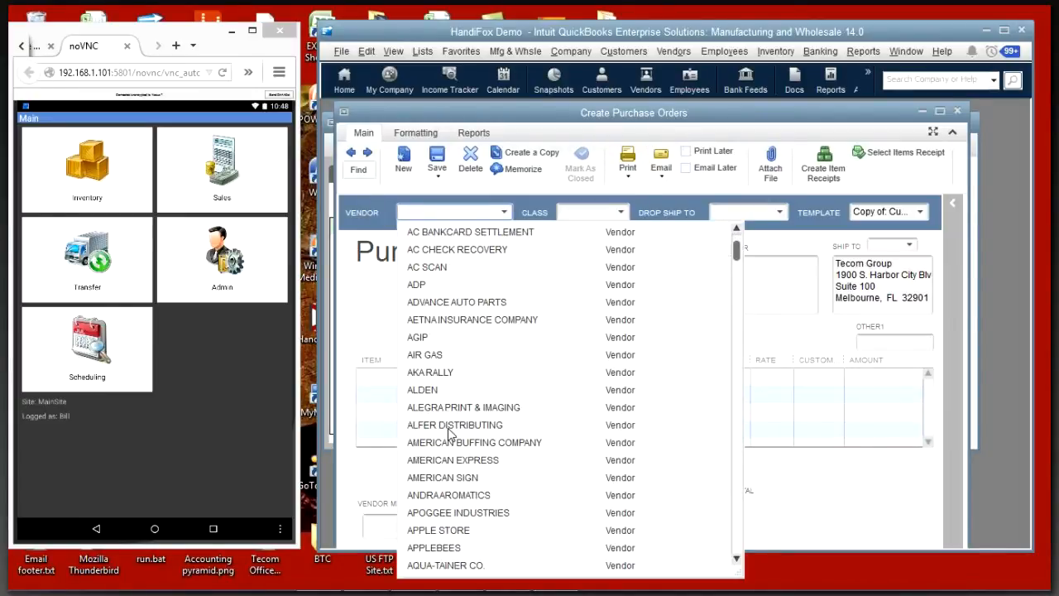
left_click(450, 426)
Step: Add item 8001 with a quantity of 3 to the first line of the purchase order
left_click(428, 379)
type("8001")
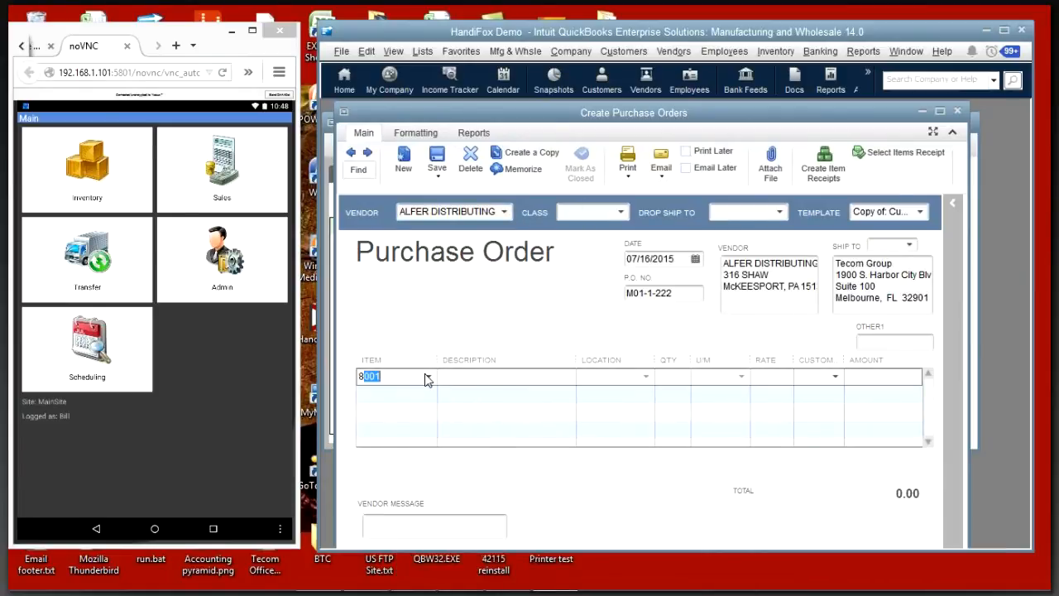
left_click(408, 377)
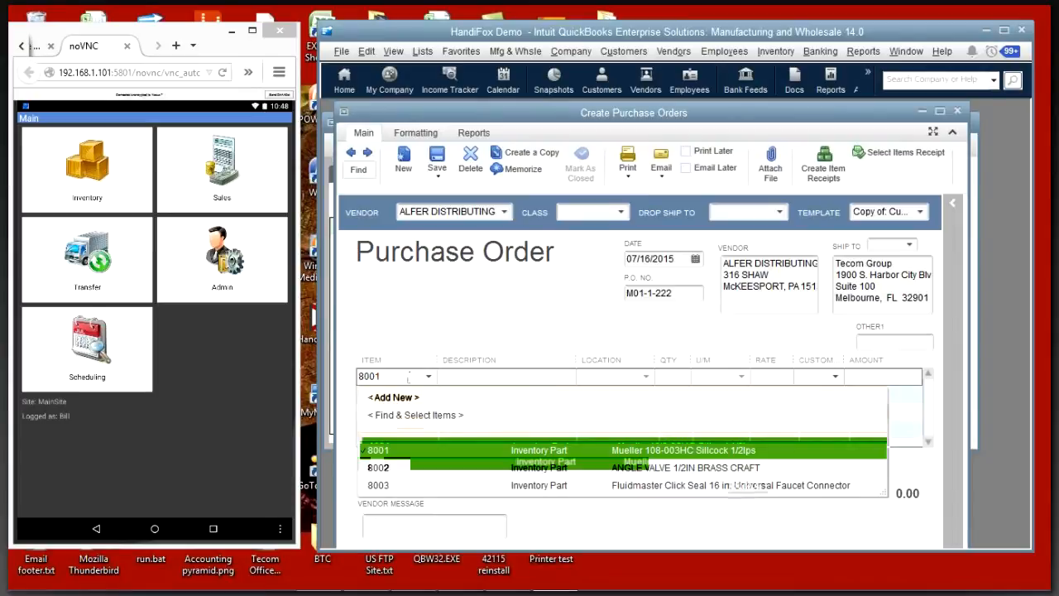
key("Tab")
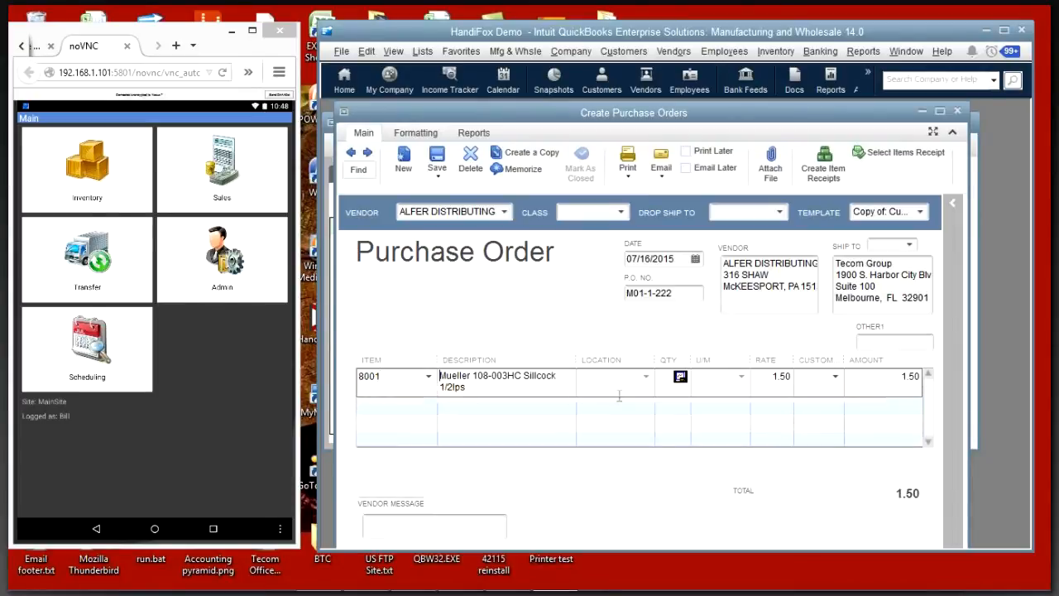
type("3")
key("Tab")
key("Tab")
key("Tab")
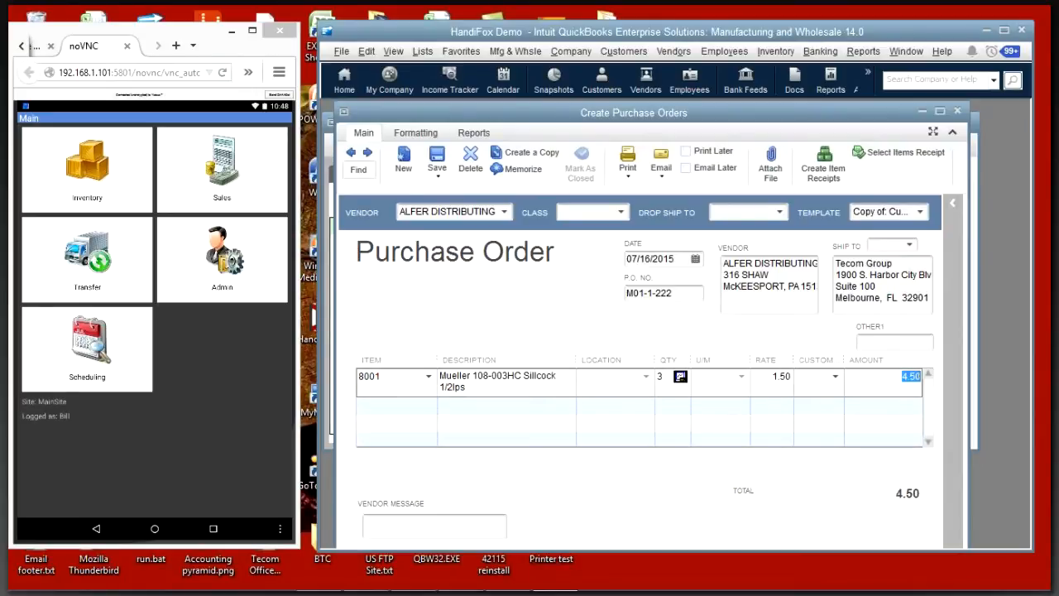
key("Tab")
Step: Add item 8002 with a quantity of 5 on the second line of the purchase order
type("8")
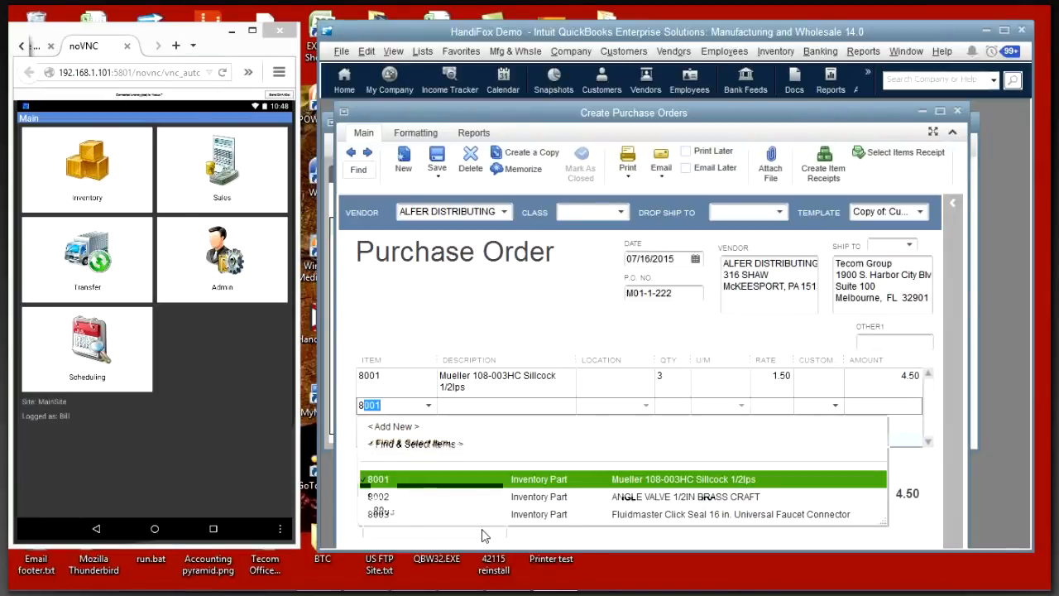
left_click(441, 497)
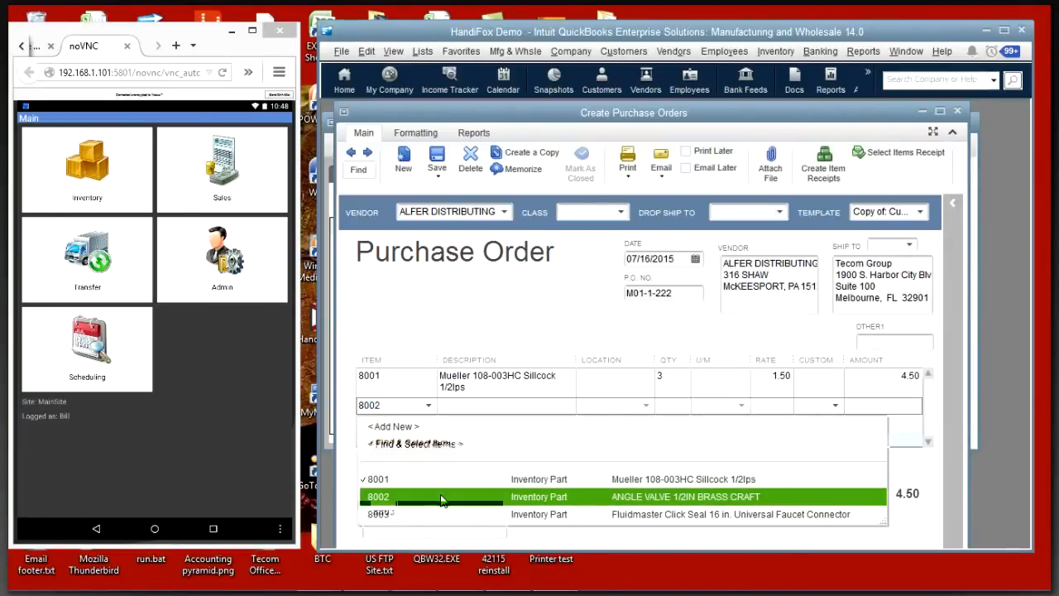
left_click(441, 497)
key("Tab")
key("Tab")
key("Tab")
type("5")
key("Tab")
key("Tab")
key("Tab")
key("Tab")
key("Tab")
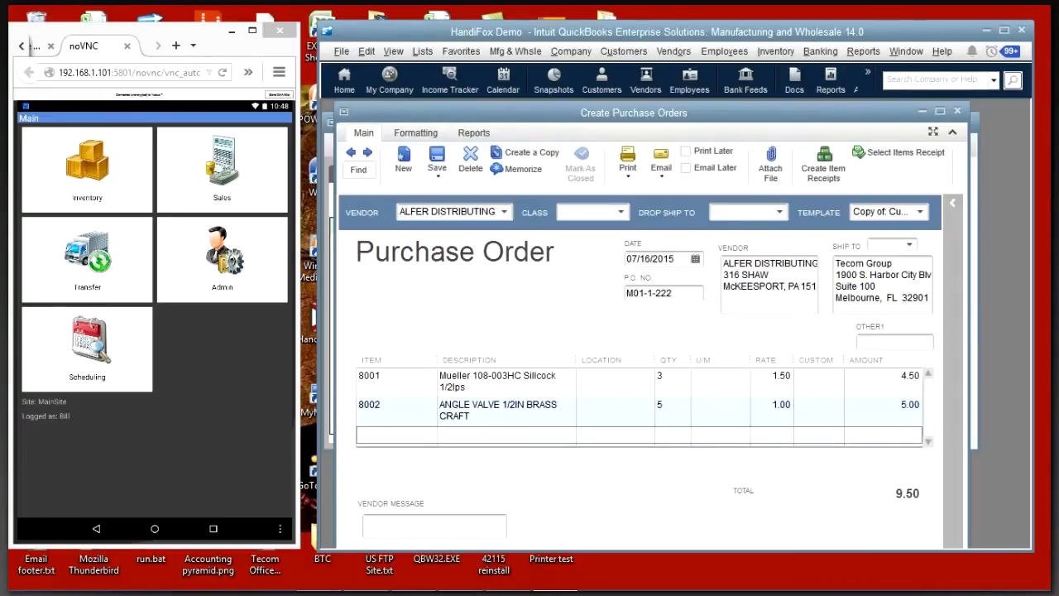
Step: Add item 8003 with a quantity of 2 on the third line of the purchase order
type("8001")
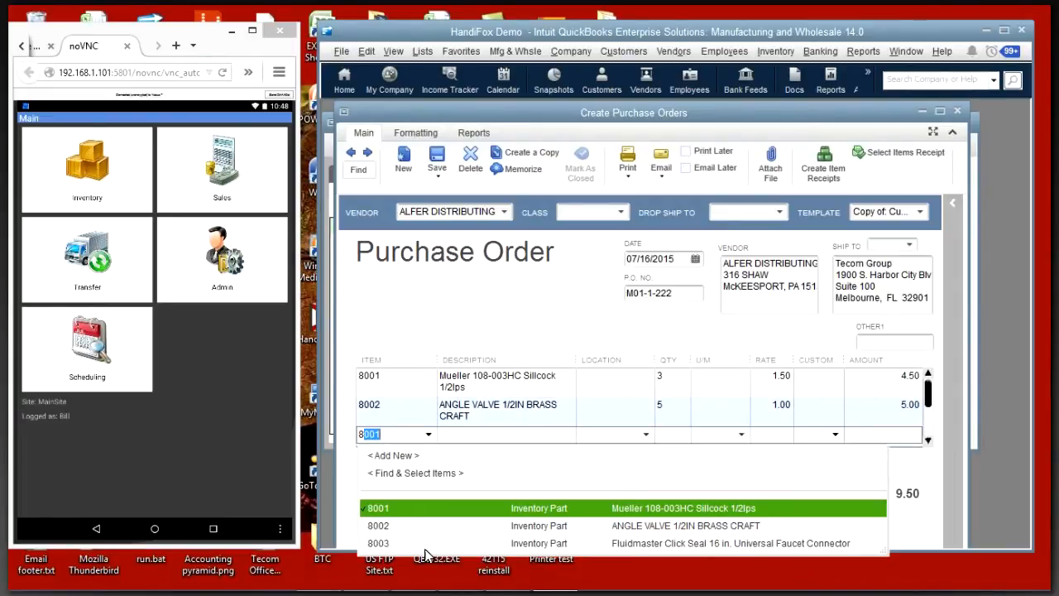
left_click(425, 543)
key("Tab")
key("Tab")
key("Tab")
type("2")
key("Tab")
key("Tab")
key("Tab")
key("Tab")
key("Tab")
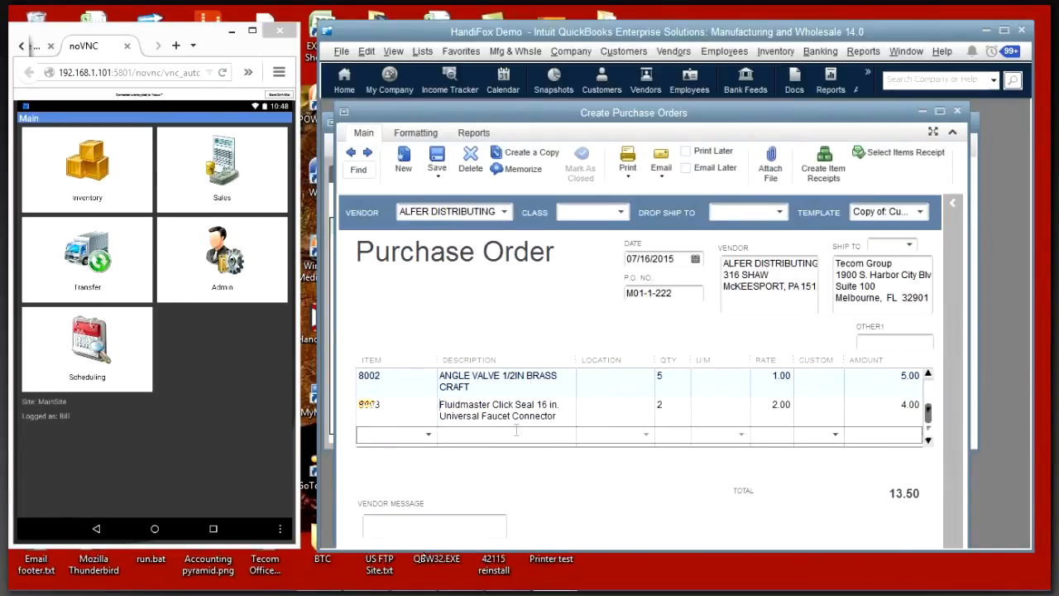
Step: Save and close the purchase order, and reopen the ALFER DISTRIBUTING order dated 07/16/2015 from the Vendor Center list
left_click_drag(698, 552, 706, 579)
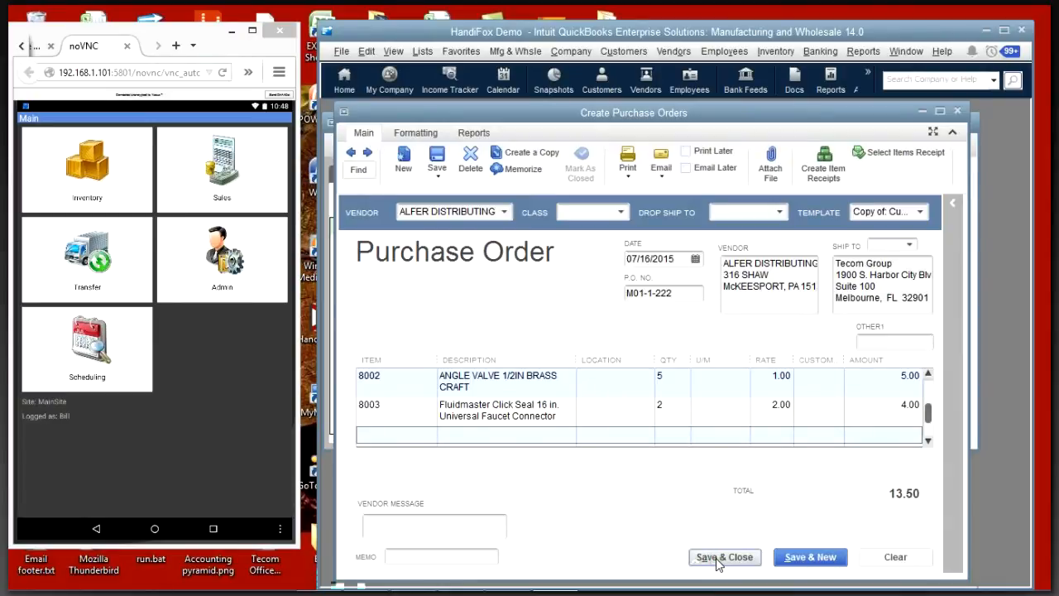
left_click(717, 557)
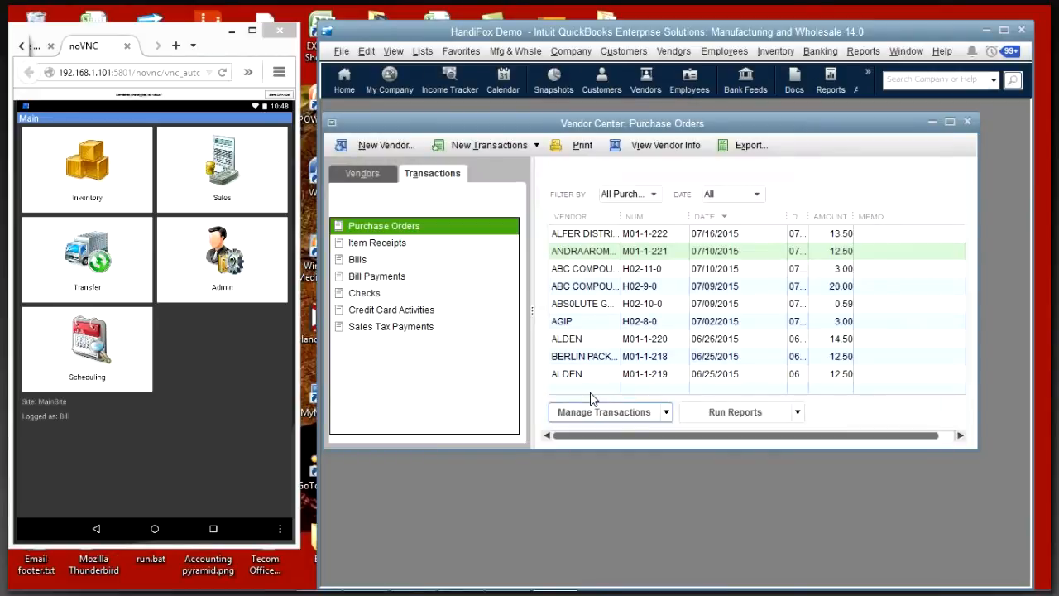
left_click(605, 233)
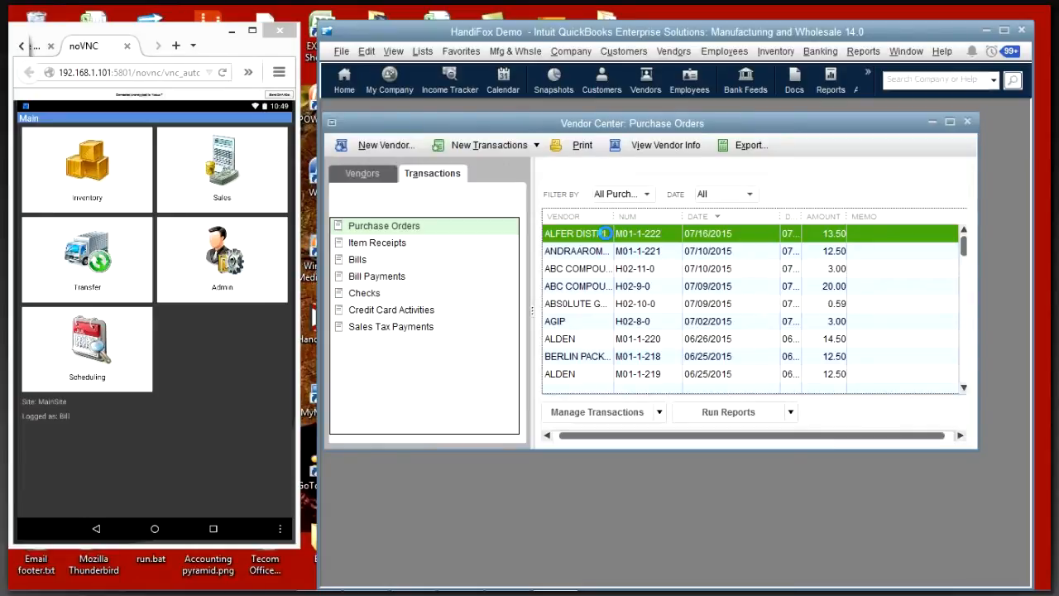
double_click(605, 233)
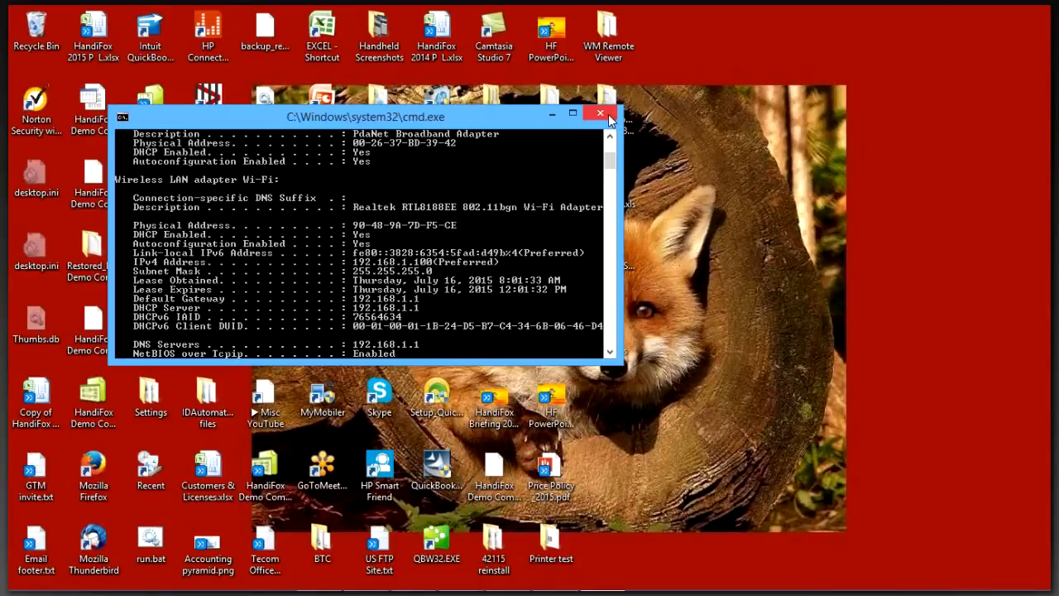
Step: Close the command prompt window and finish the tablet's synchronization, returning to the HandiFox main screen
left_click(609, 120)
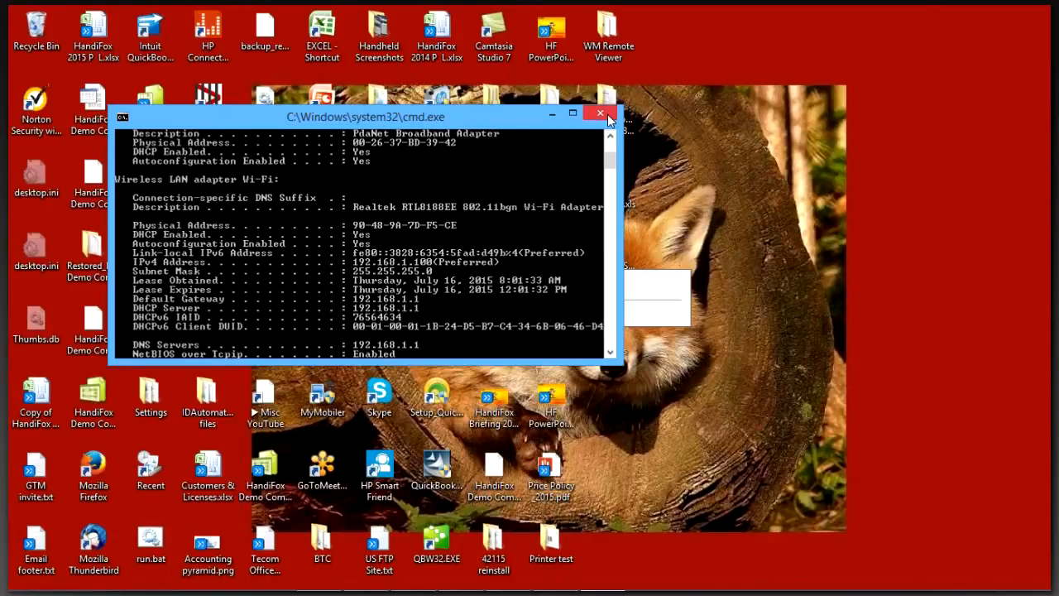
left_click(600, 114)
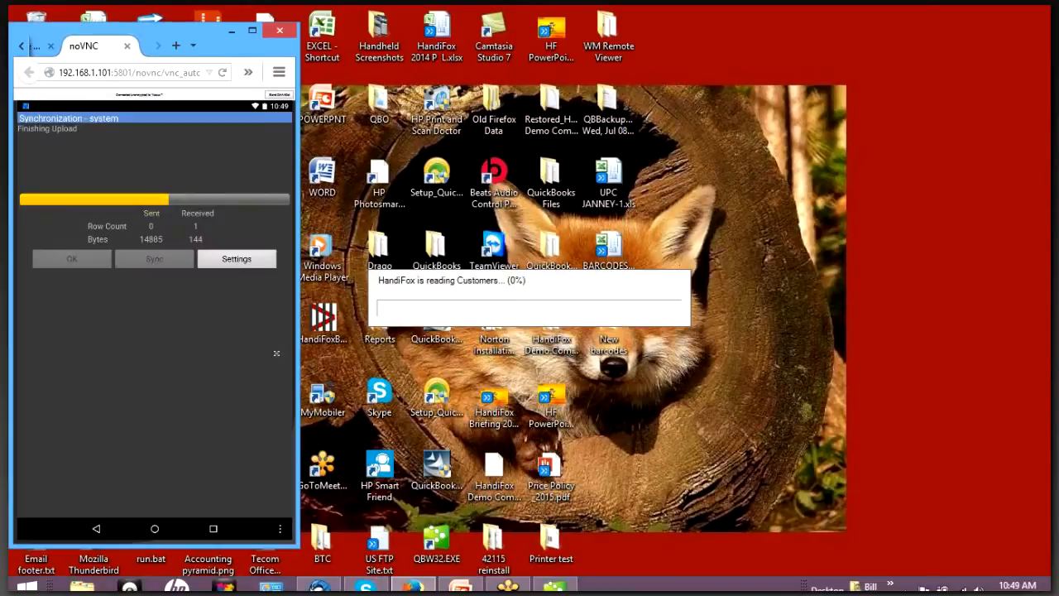
left_click(106, 267)
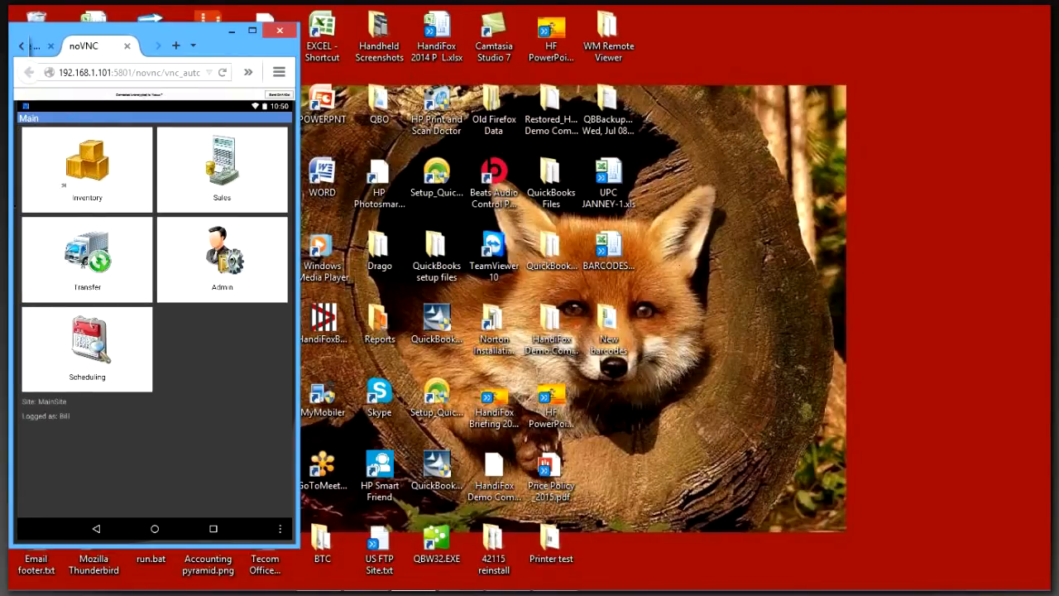
Step: Go to the P.O. Center in HandiFox's inventory area and open the ALFER DISTRIBUTING purchase order for receiving
left_click(120, 175)
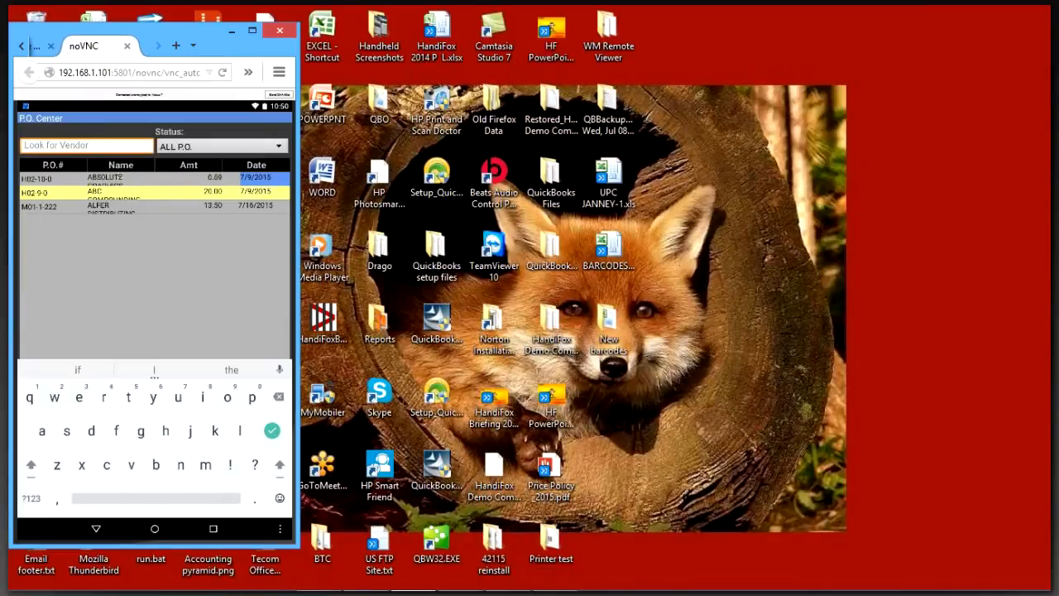
left_click(155, 206)
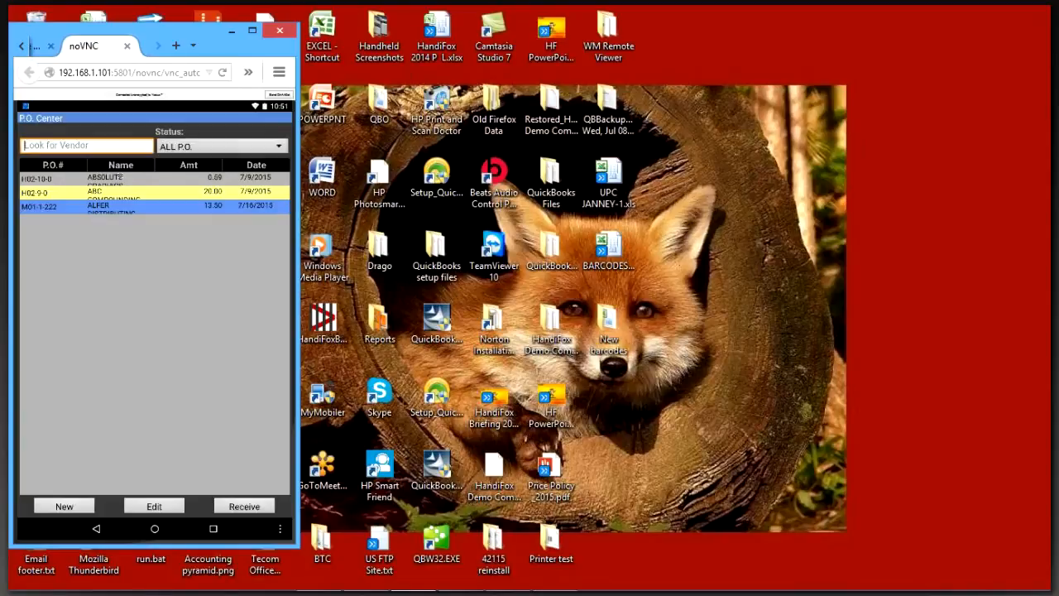
left_click(120, 176)
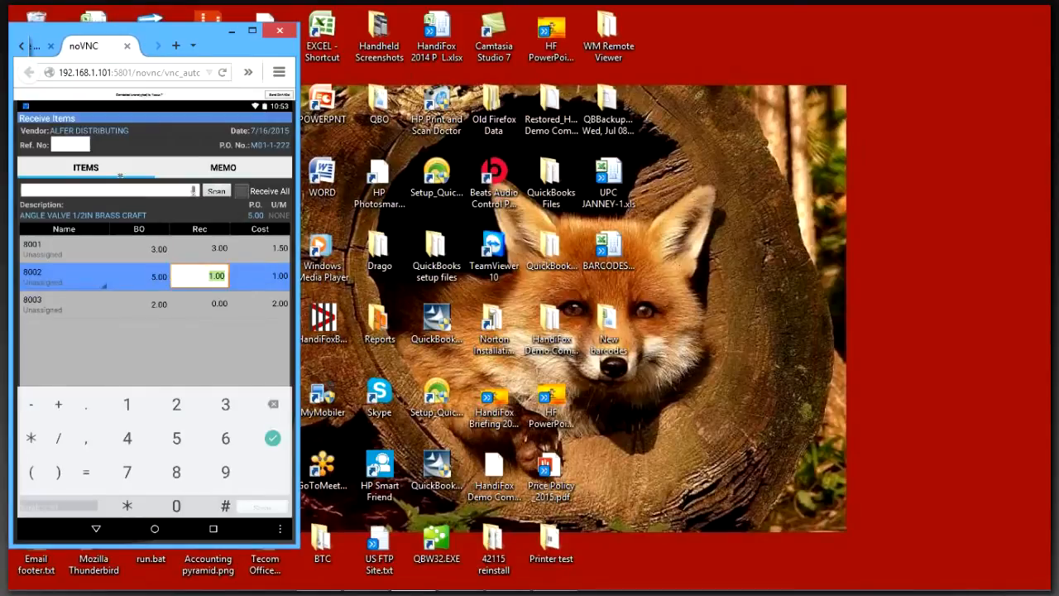
Step: Set the received quantities to 5 for item 8002 and 2 for item 8003, and save the item receipt
type("5")
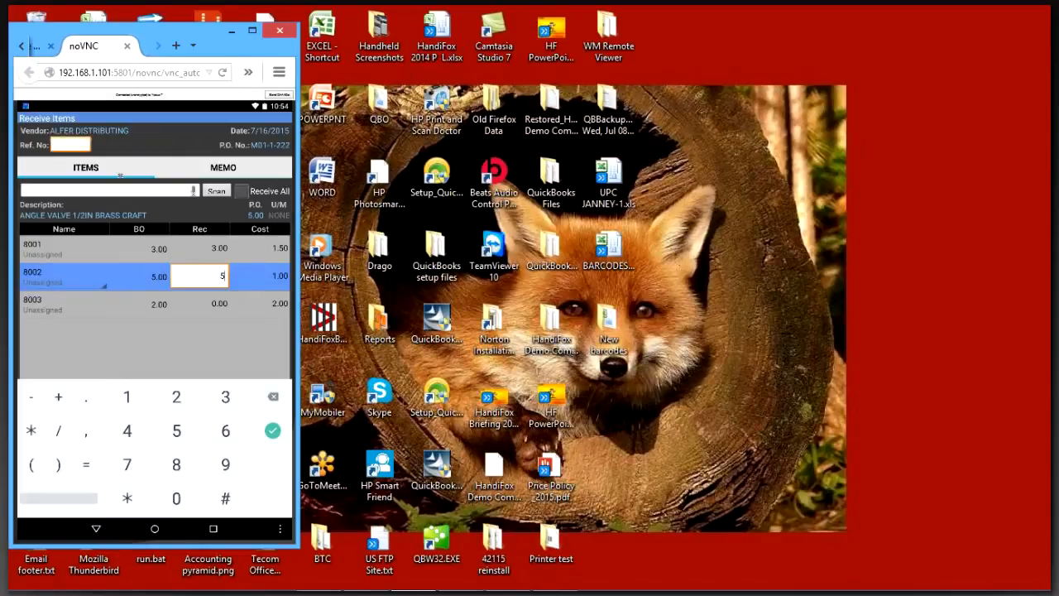
key("Return")
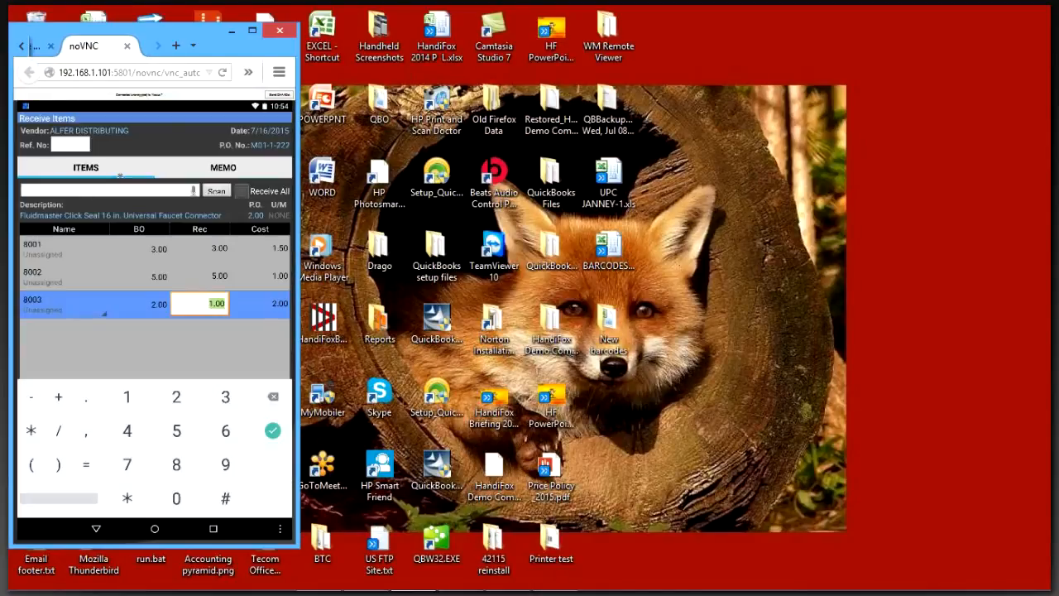
type("2")
key("Return")
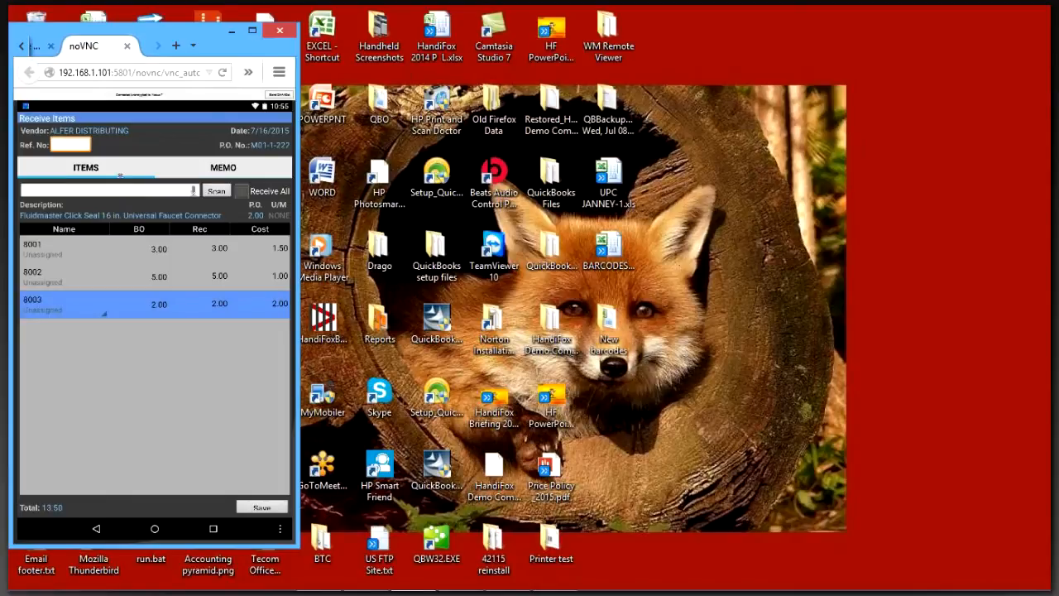
left_click(261, 507)
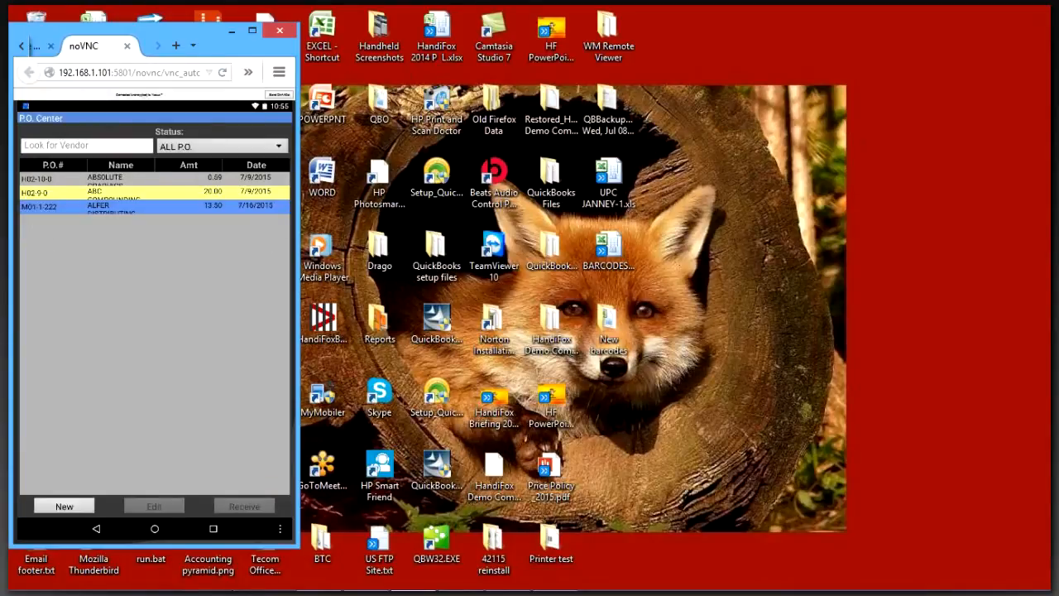
Step: Switch to QuickBooks, open the Item List, and check the stock quantities of items 8001, 8002 and 8003
mouse_move(402, 584)
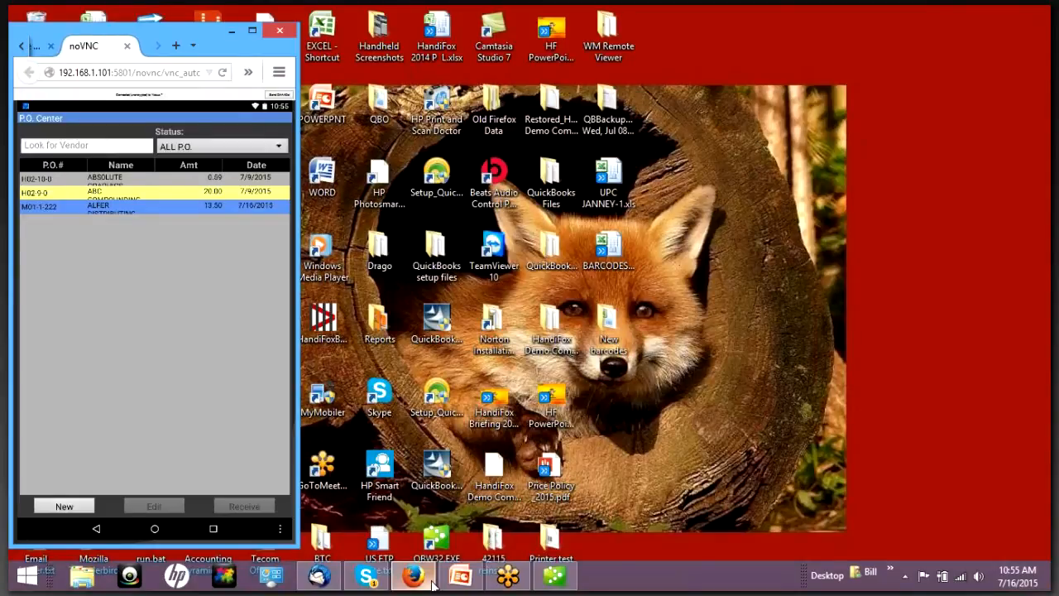
left_click(556, 577)
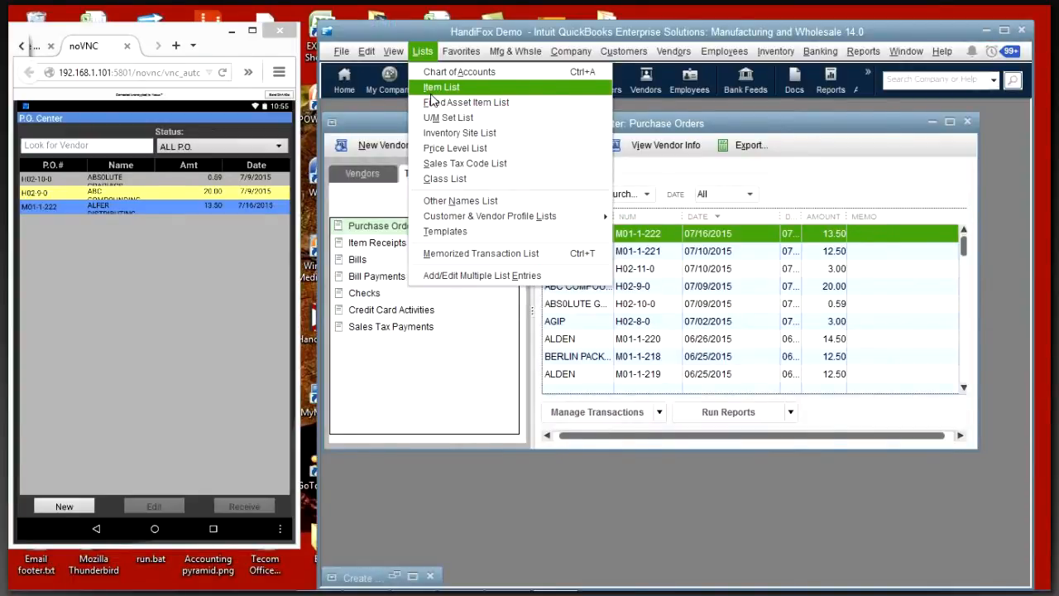
left_click(431, 91)
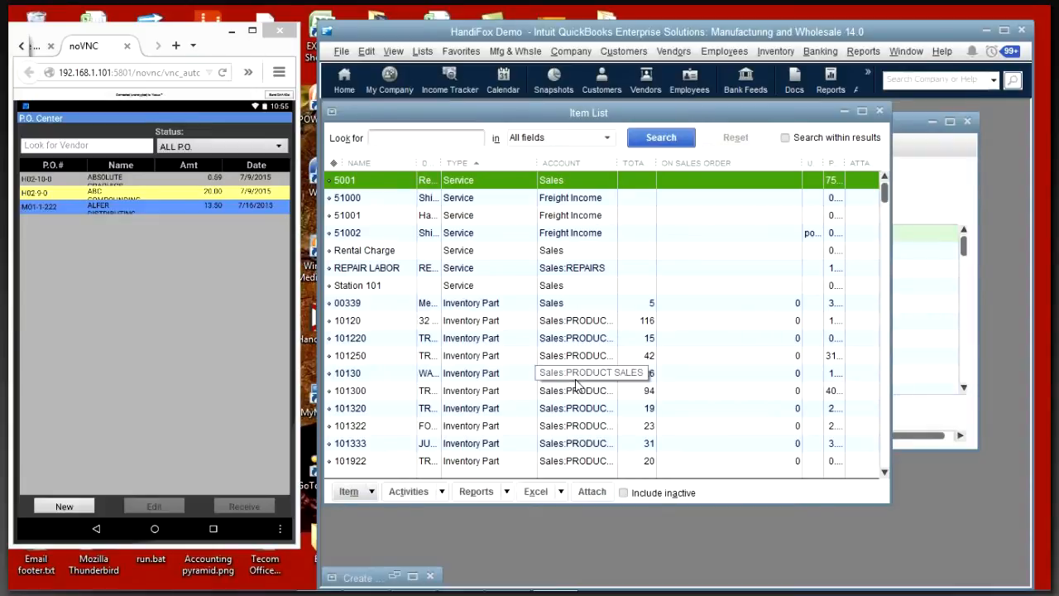
scroll(579, 389, "down", 10)
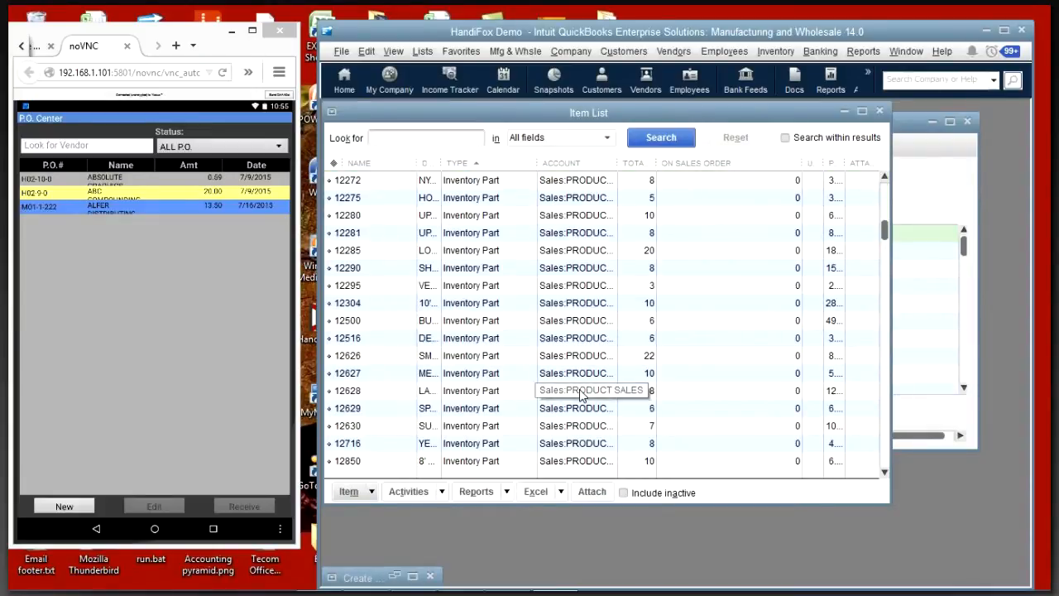
scroll(840, 283, "down", 5)
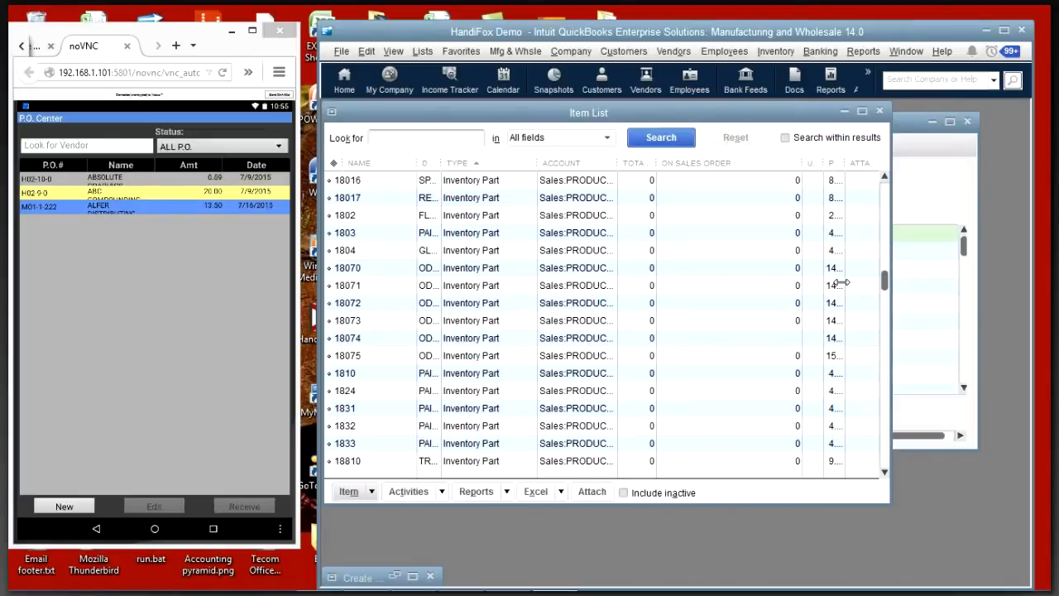
left_click_drag(885, 282, 884, 382)
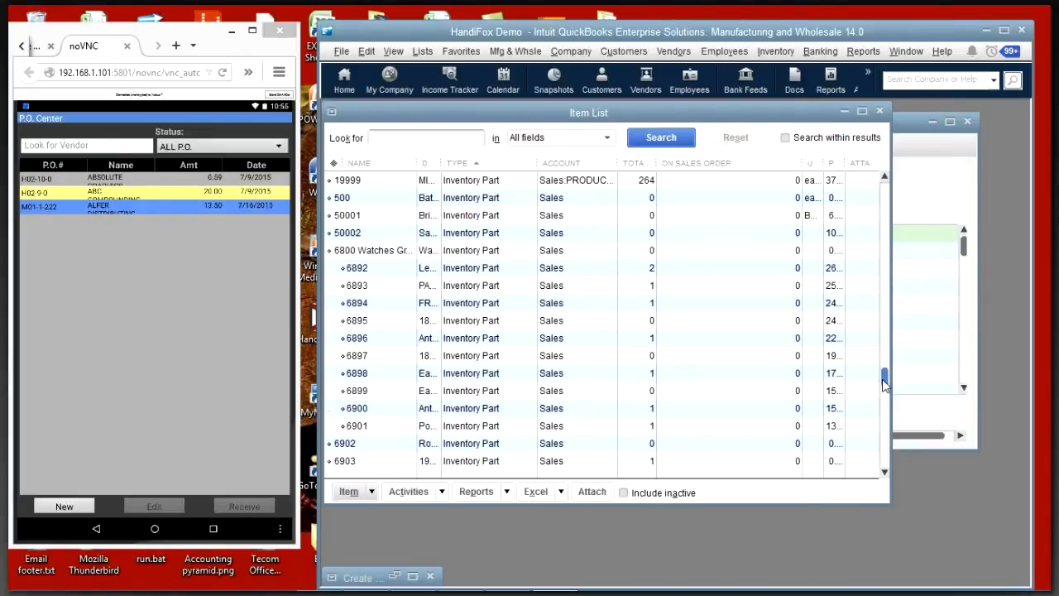
left_click_drag(884, 382, 884, 416)
scroll(472, 412, "down", 2)
left_click(666, 271)
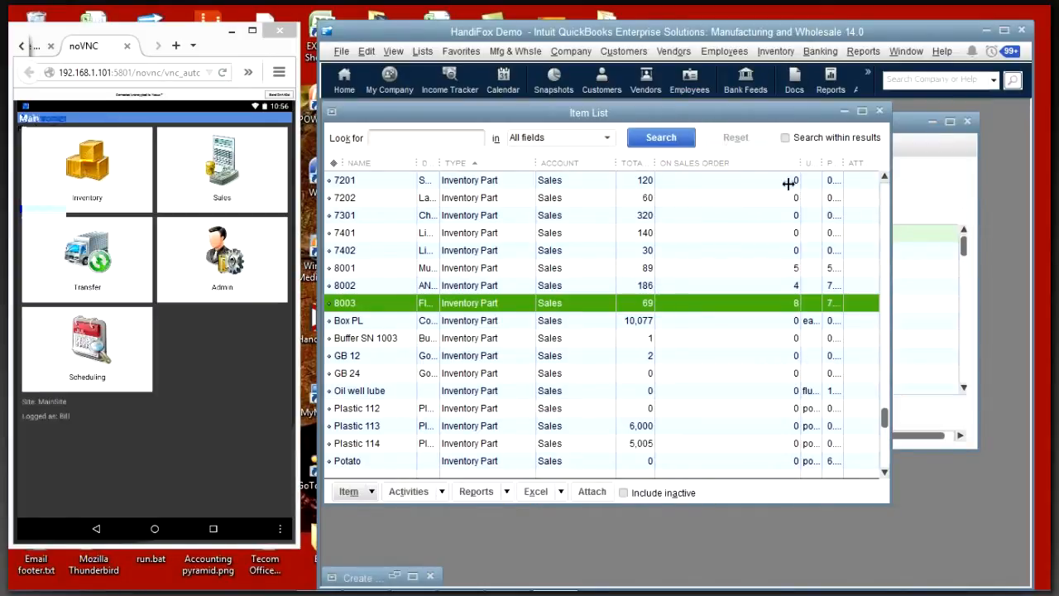
Step: Minimize the Item List, review the received quantities on the ALFER DISTRIBUTING purchase order, and close the order and Vendor Center
left_click(844, 111)
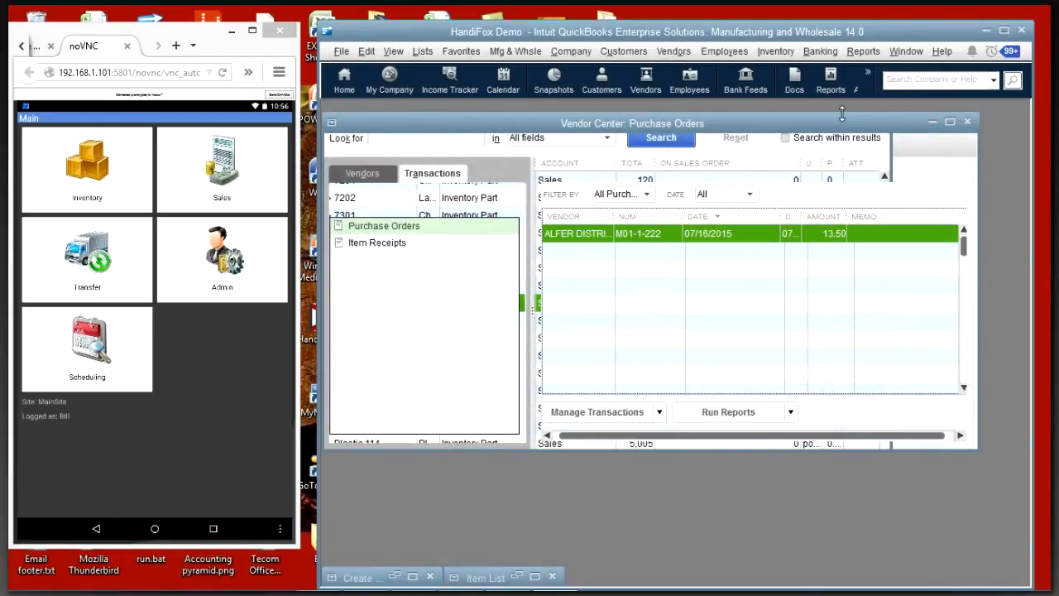
double_click(739, 239)
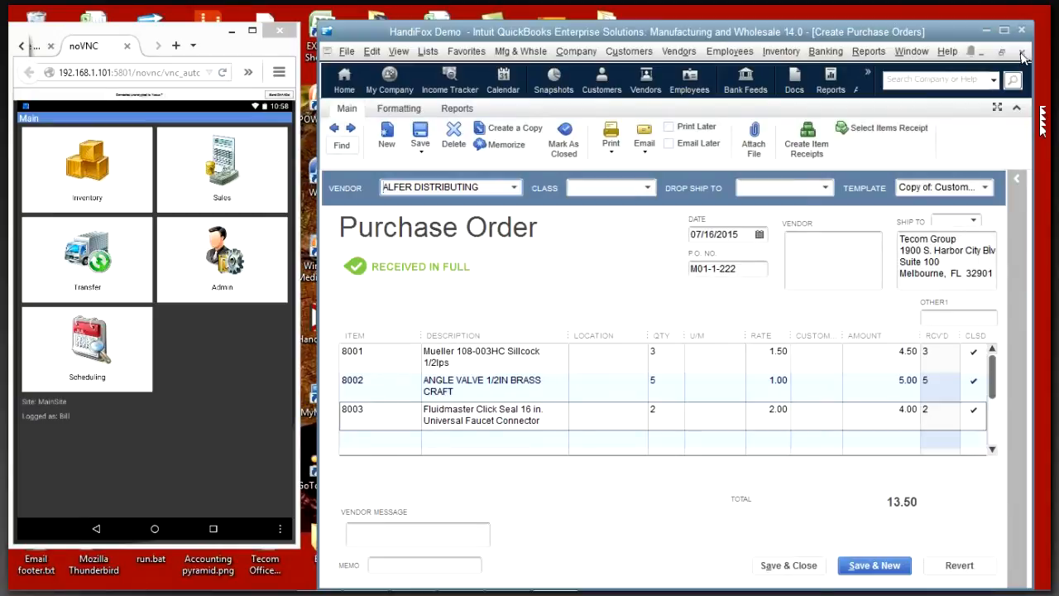
left_click(1023, 53)
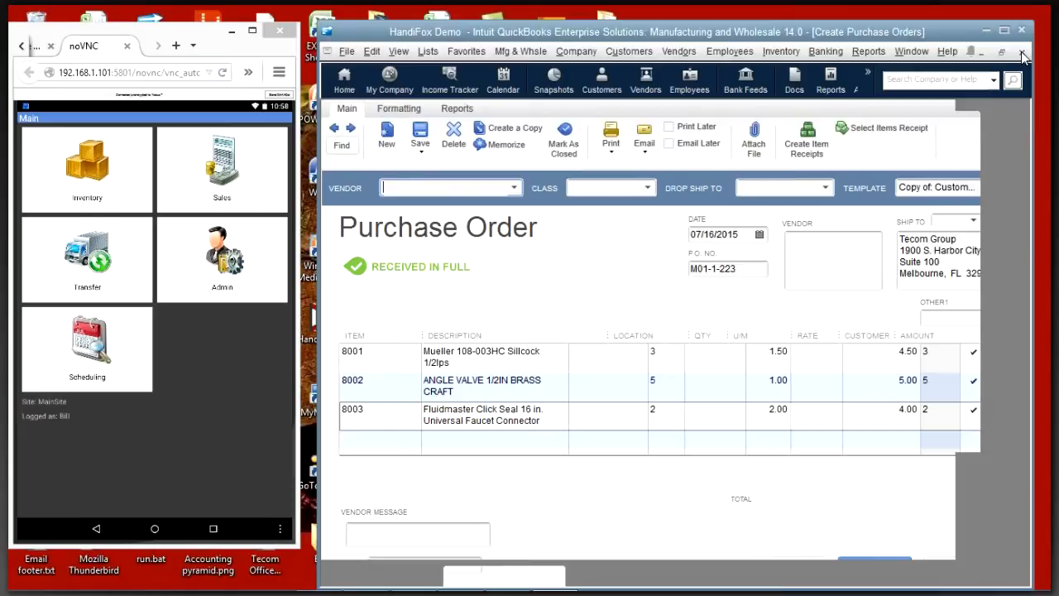
left_click(1023, 54)
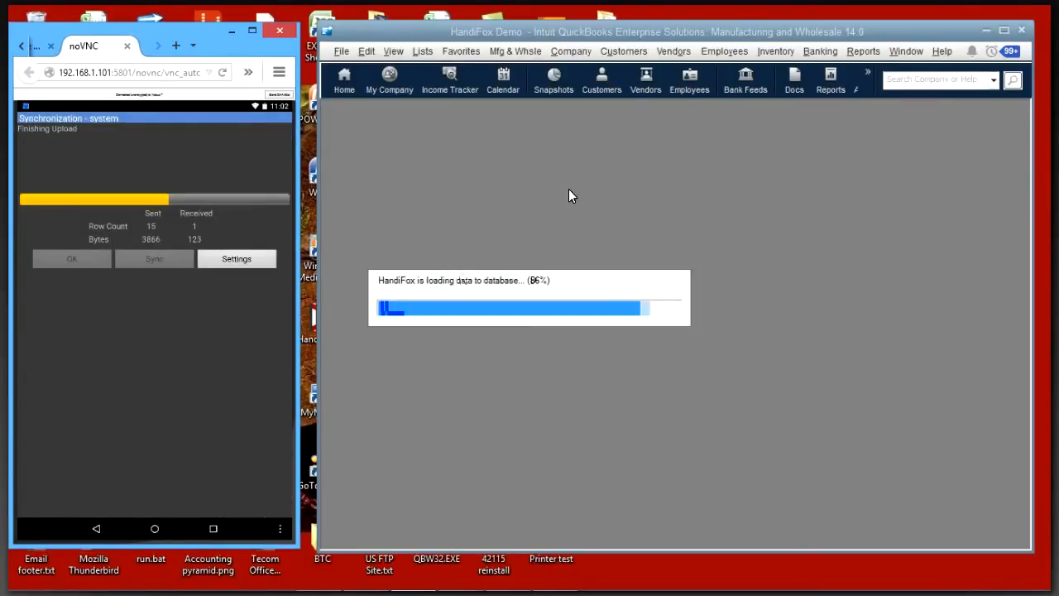
Step: Show the sales orders in the Customer Center, sorted by date with the oldest first and filtered to open sales orders
left_click(602, 84)
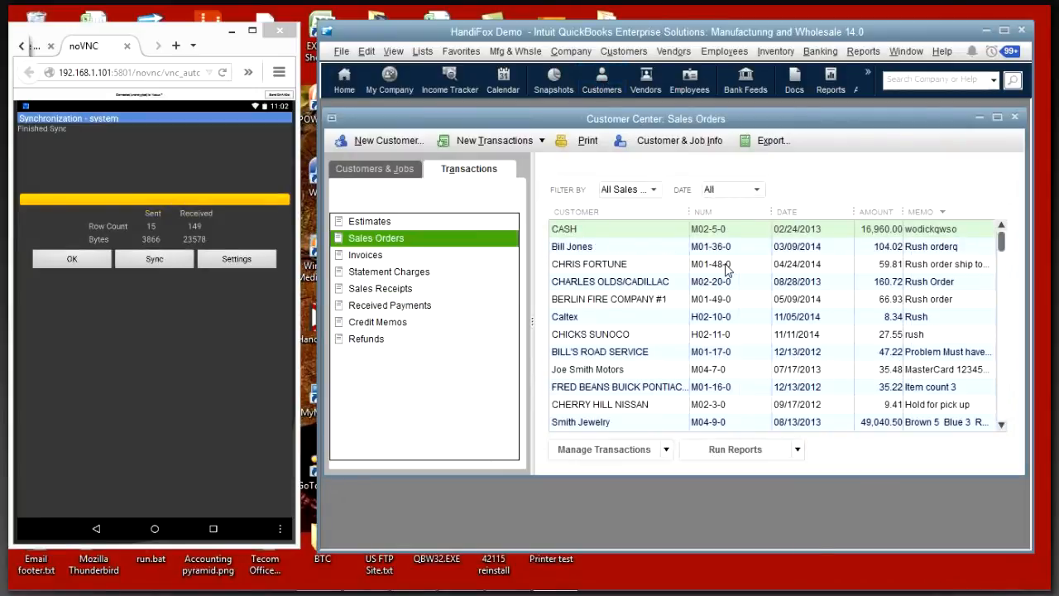
left_click(807, 213)
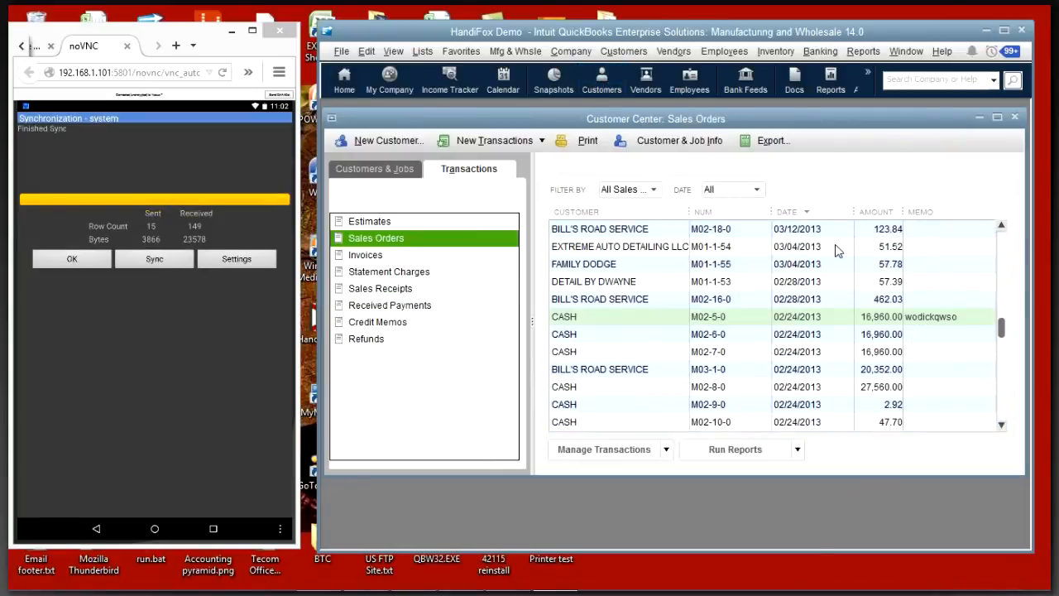
left_click(1000, 302)
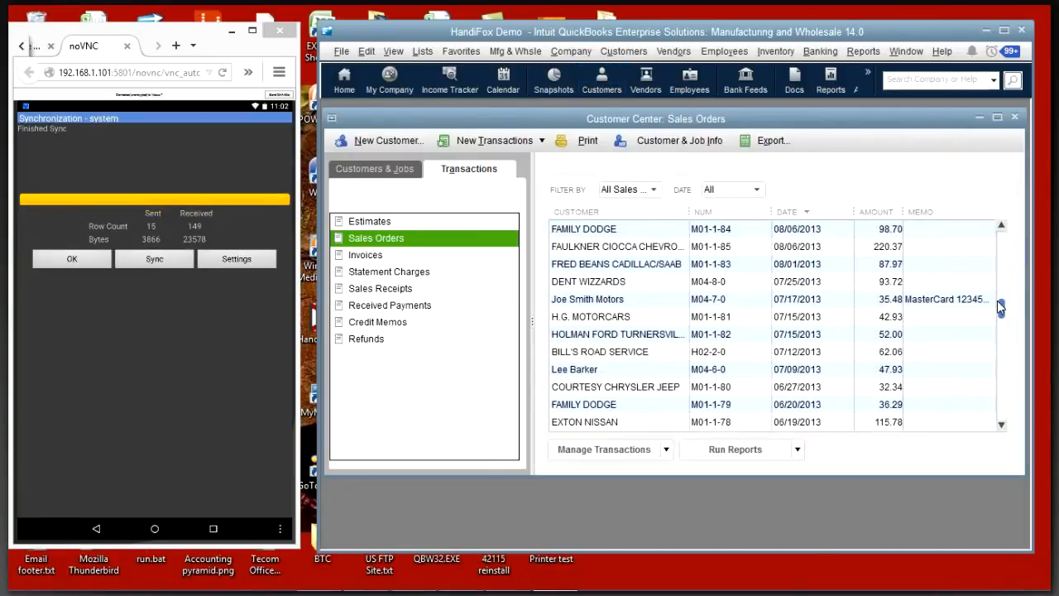
left_click(825, 216)
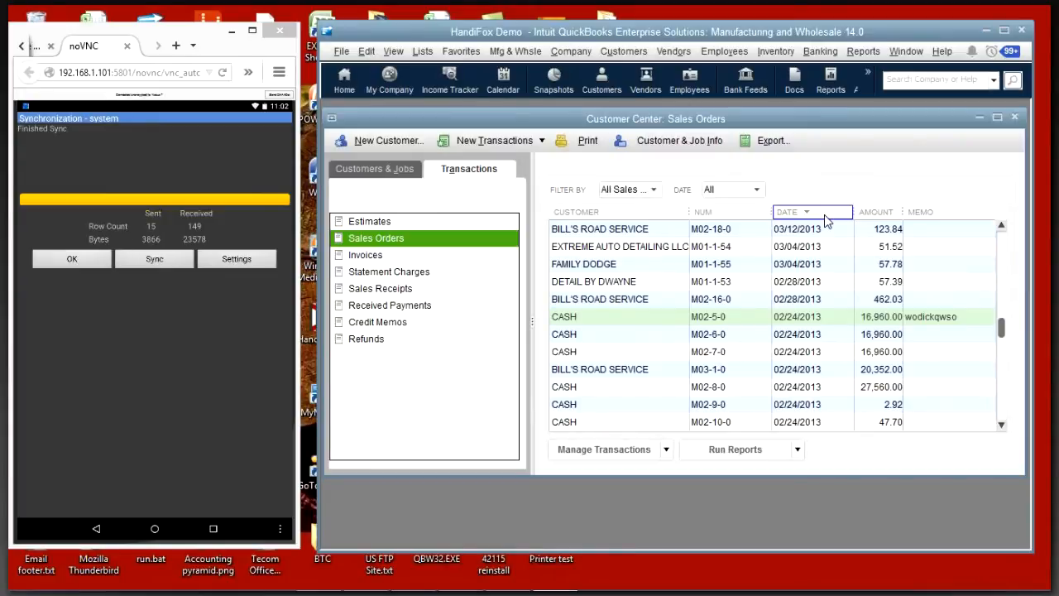
left_click(824, 214)
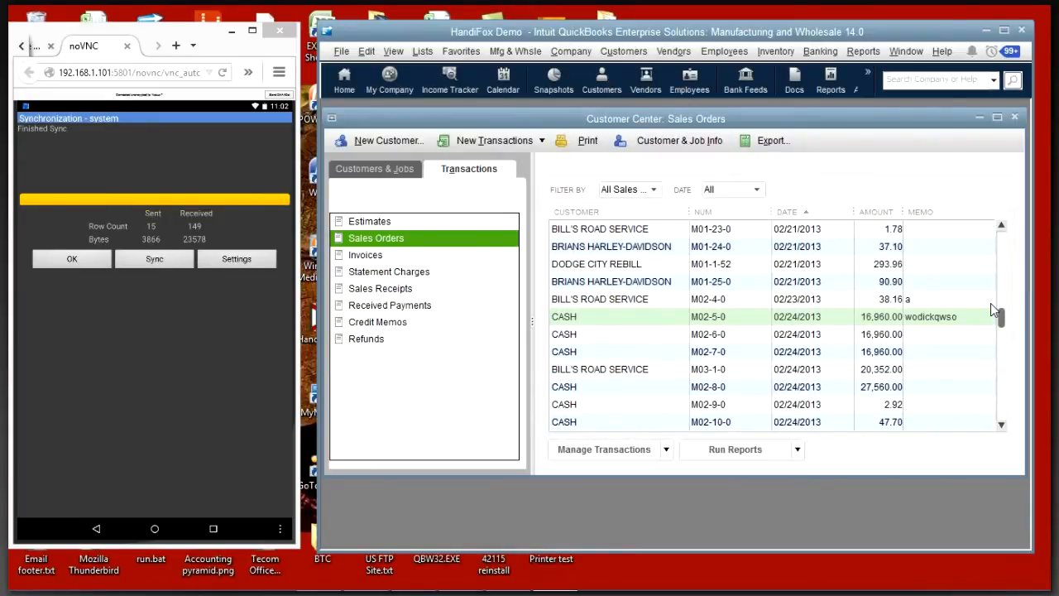
left_click(999, 285)
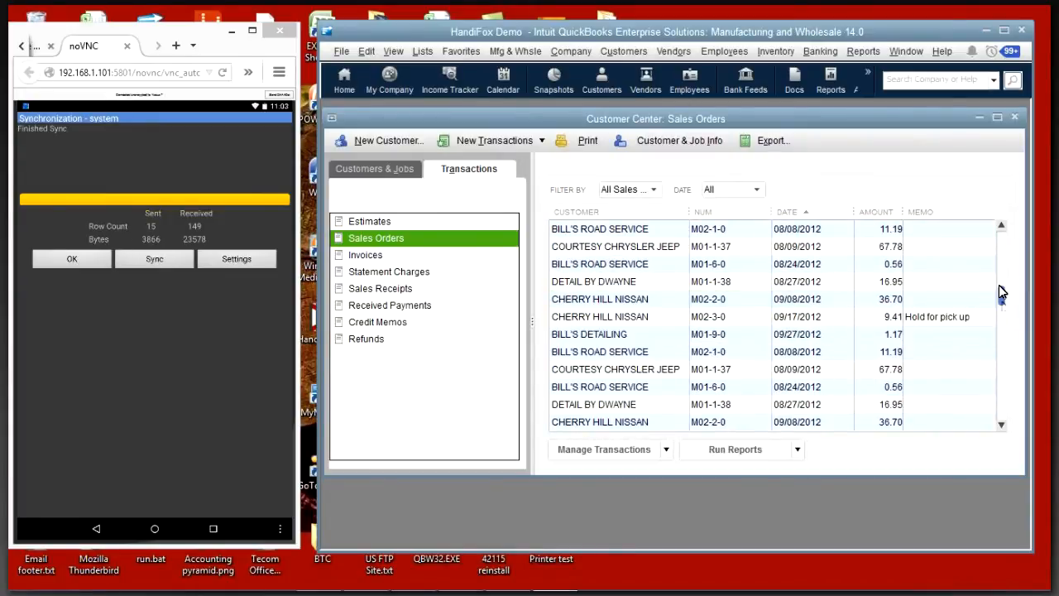
left_click_drag(1001, 292, 998, 240)
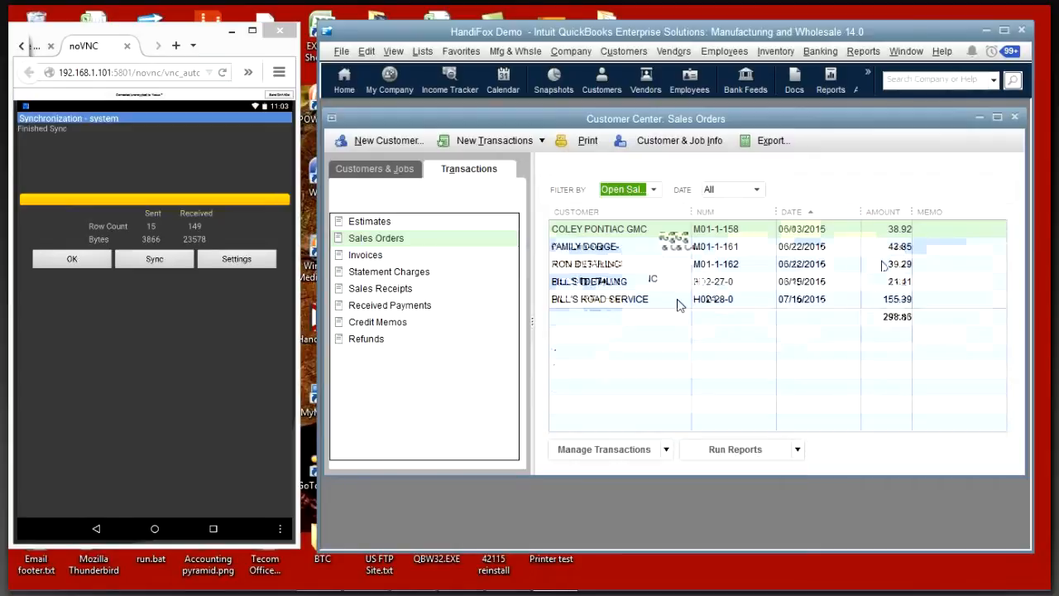
Step: Review the item lines of the BILL'S ROAD SERVICE sales order dated 07/16/2015, and reload the tablet's noVNC view
left_click(672, 302)
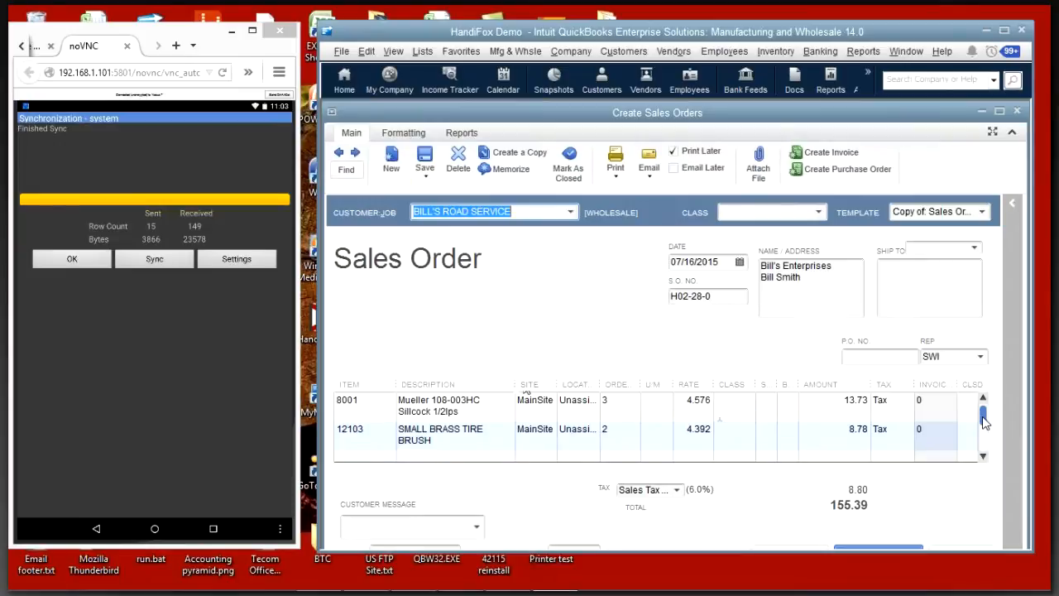
mouse_move(984, 422)
left_mouse_down()
mouse_move(984, 441)
mouse_move(984, 407)
left_mouse_up()
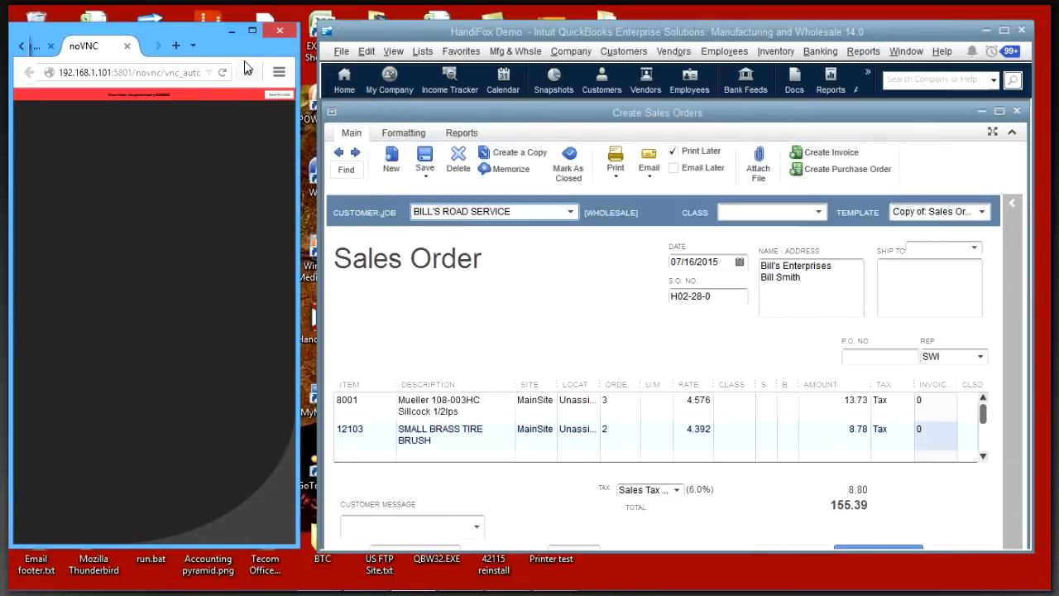
left_click(222, 74)
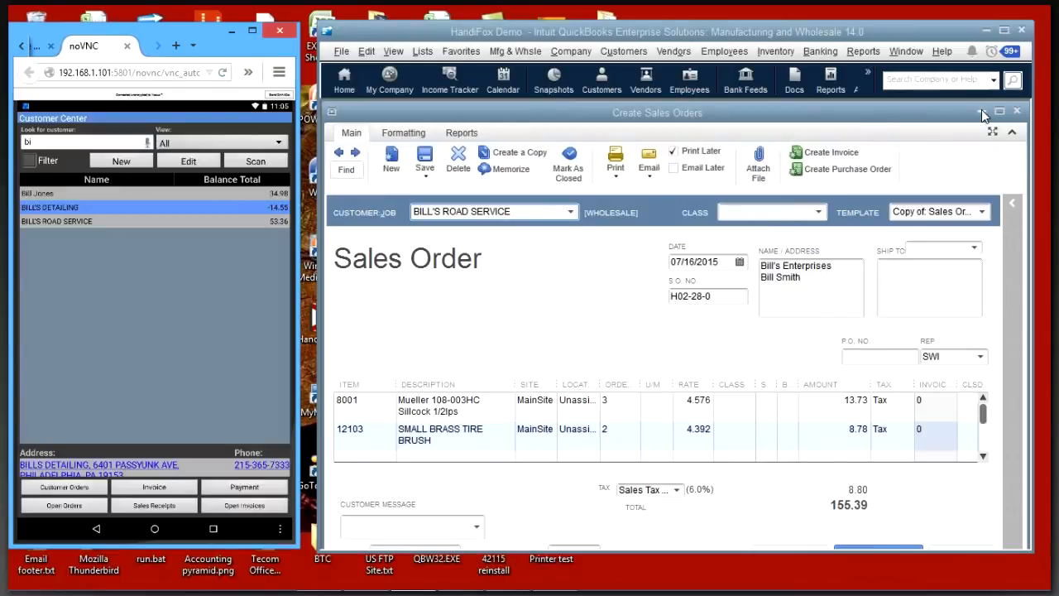
Step: Minimize the sales order and filter the Customer Center's invoice list to open invoices
left_click(981, 109)
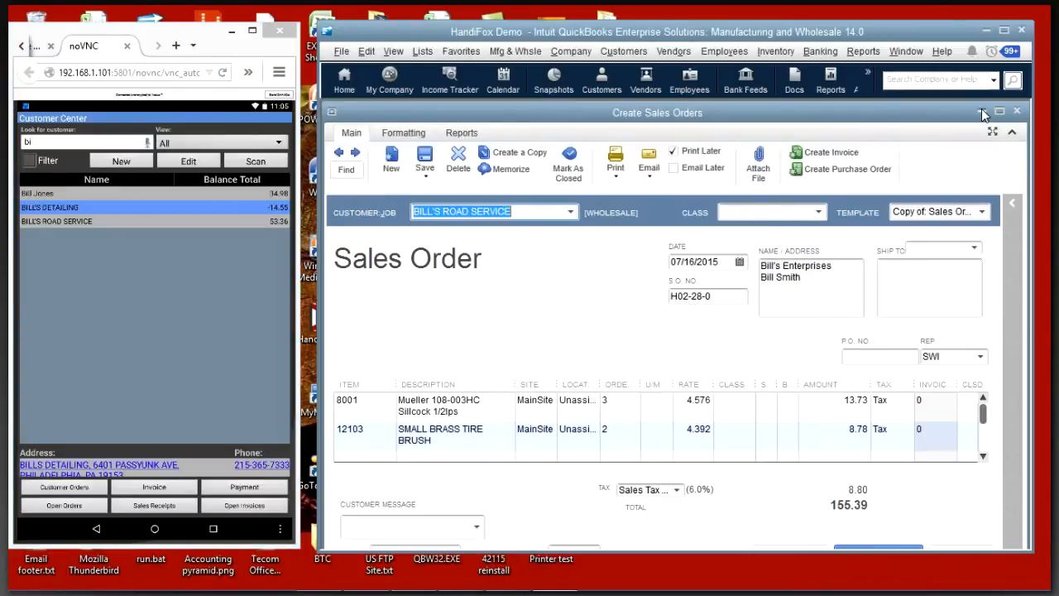
left_click(981, 110)
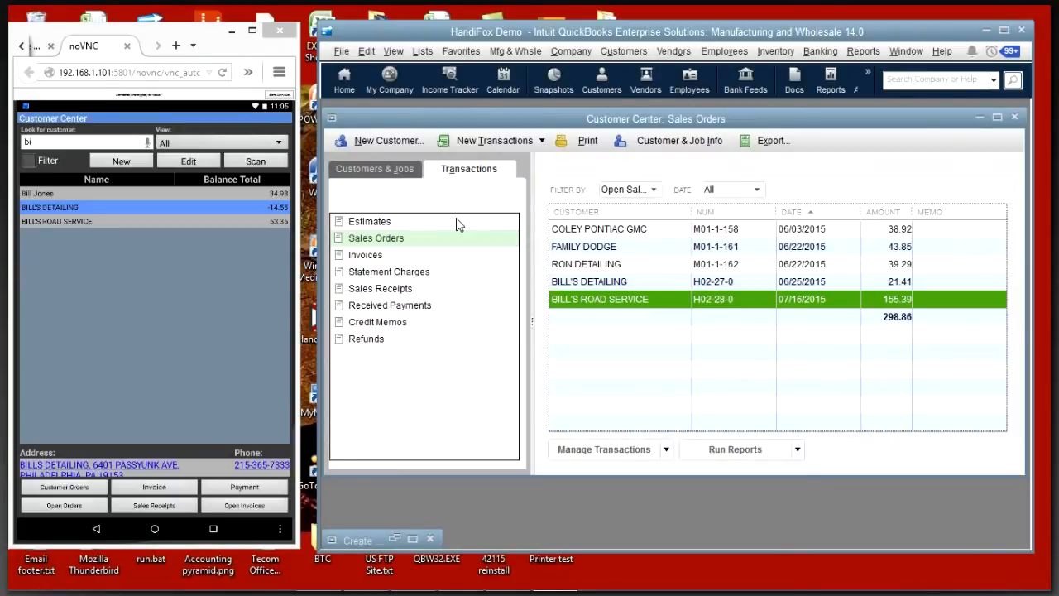
left_click(406, 255)
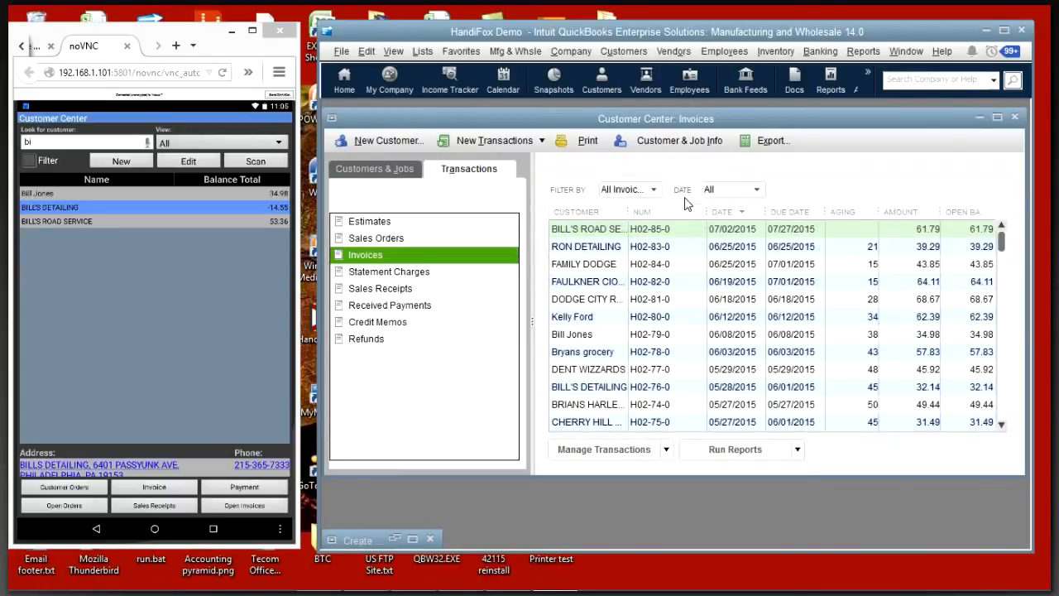
left_click(653, 189)
left_click(635, 216)
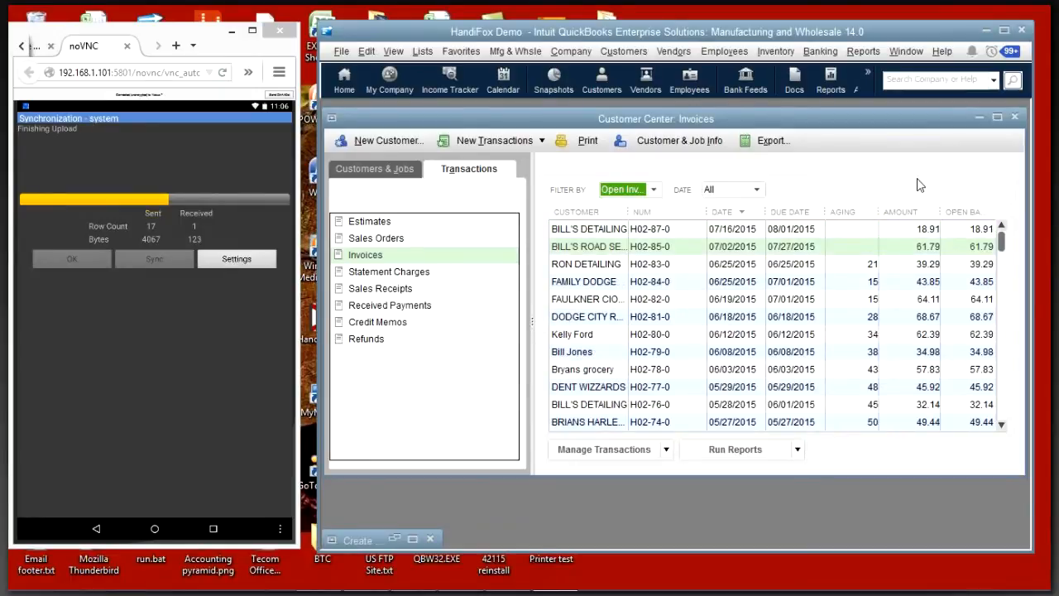
Step: Review the item lines of the BILL'S DETAILING invoice dated 07/16/2015, and close the invoice and the Customer Center
double_click(608, 237)
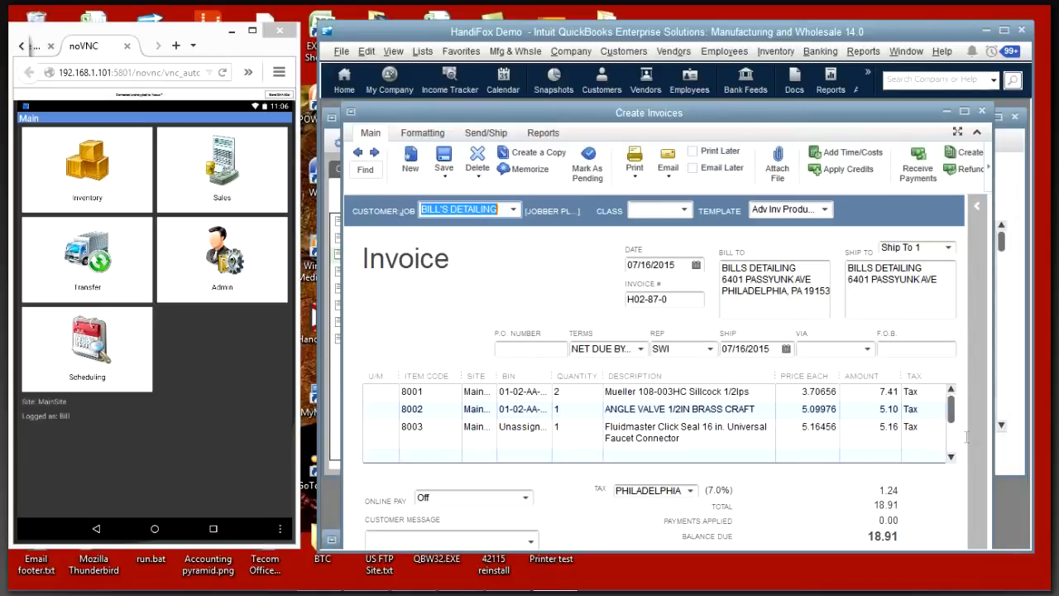
scroll(851, 407, "down", 1)
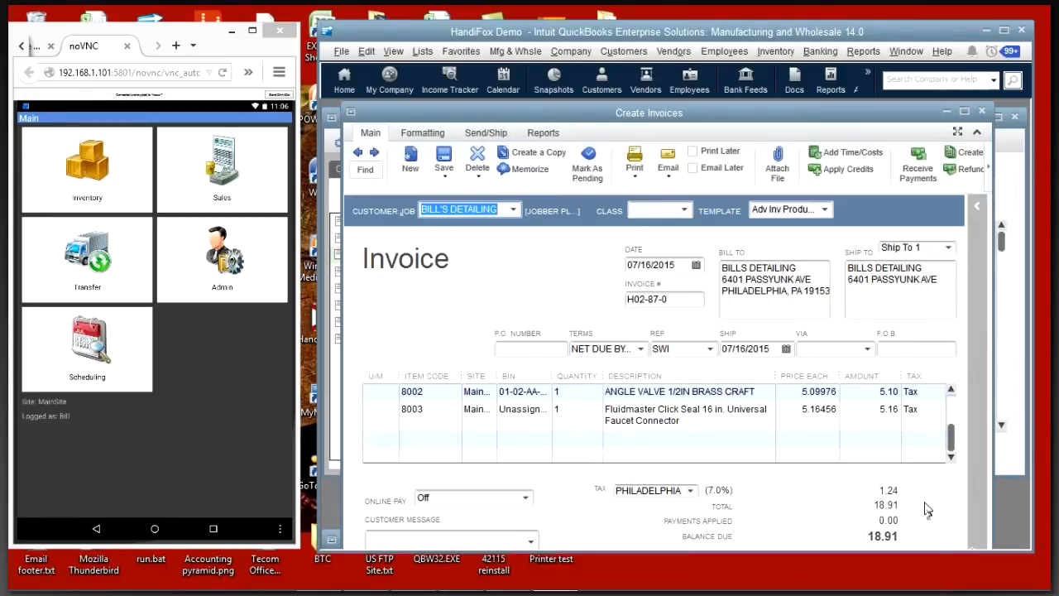
scroll(917, 494, "up", 1)
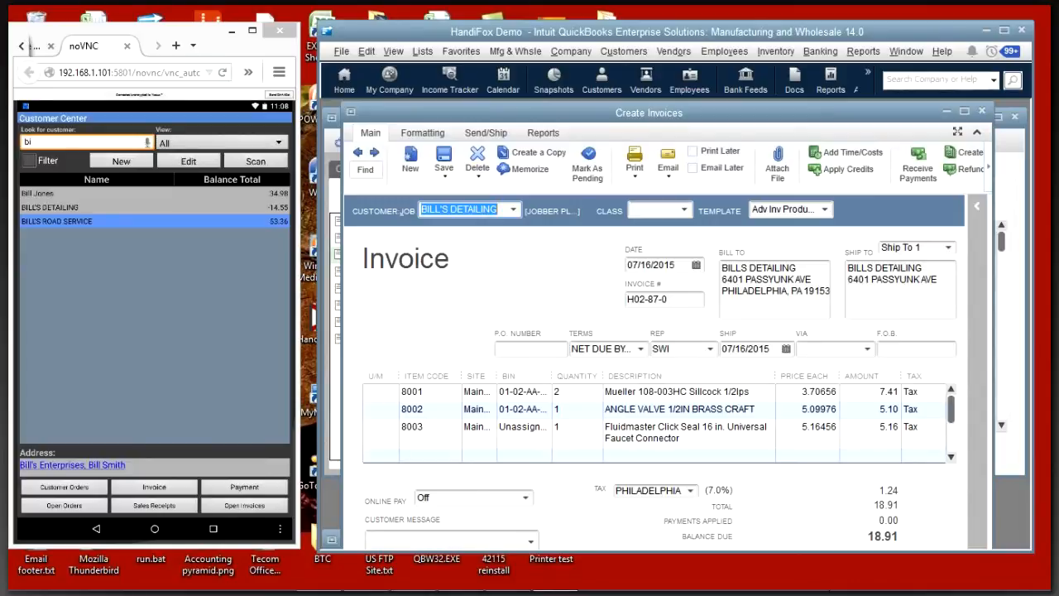
mouse_move(811, 587)
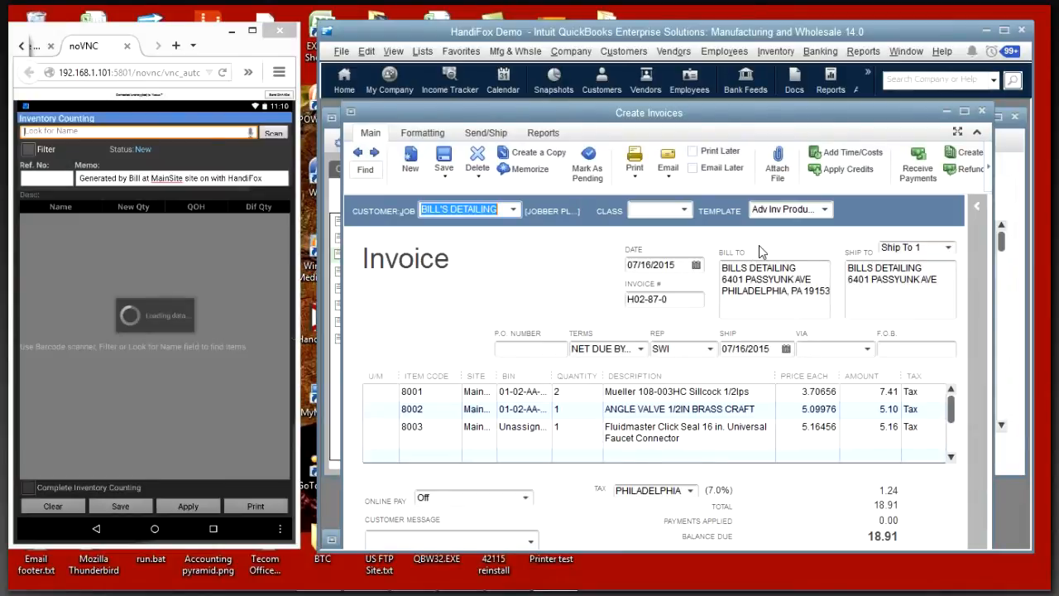
left_click(981, 113)
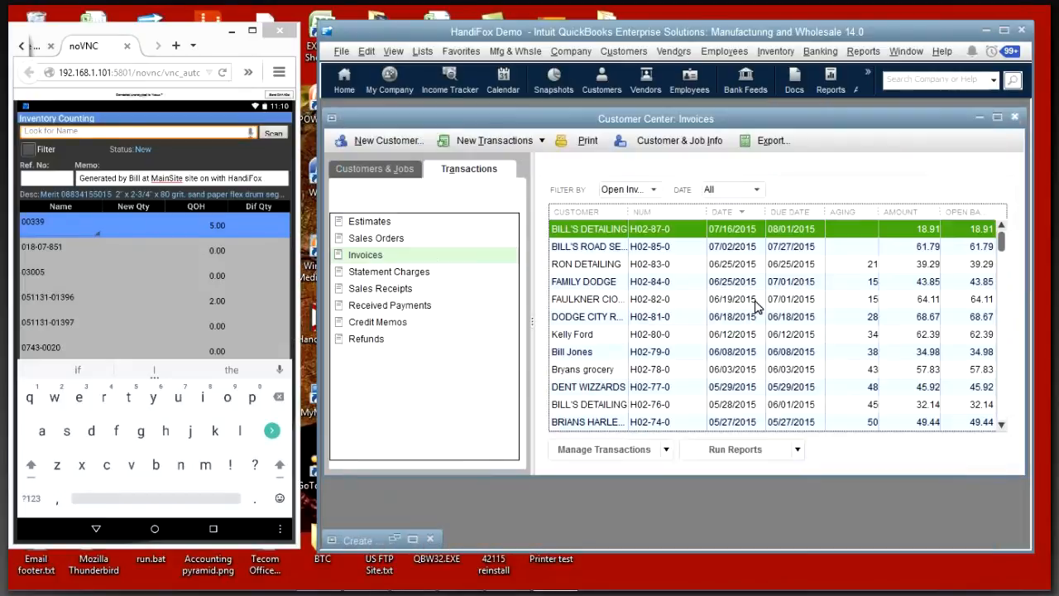
left_click(1014, 116)
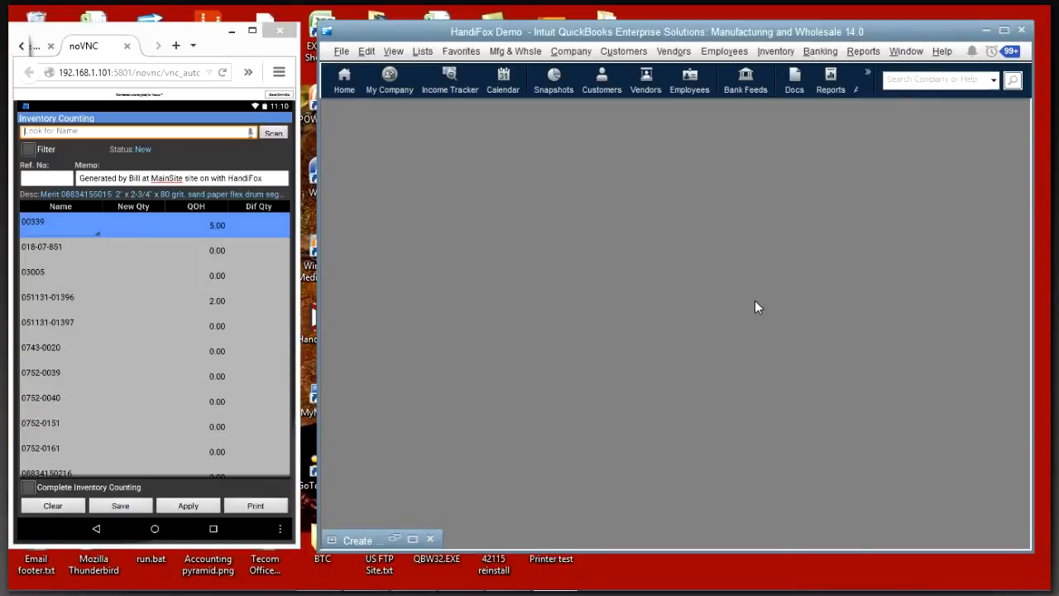
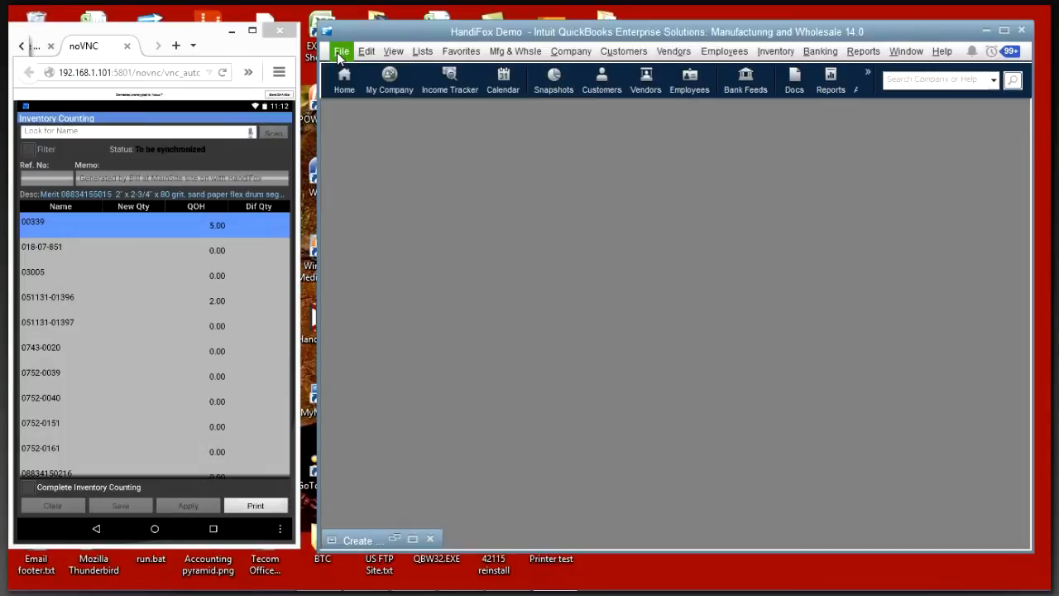
Step: Open HandiFox's Counting Sessions window from QuickBooks and move it clear of the tablet view
left_click(337, 53)
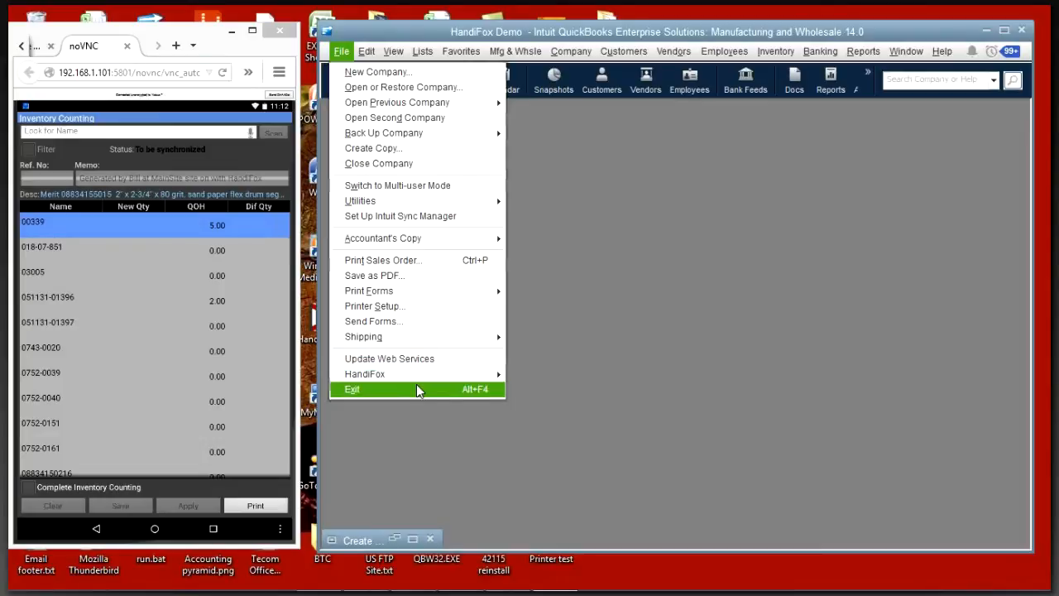
left_click(607, 389)
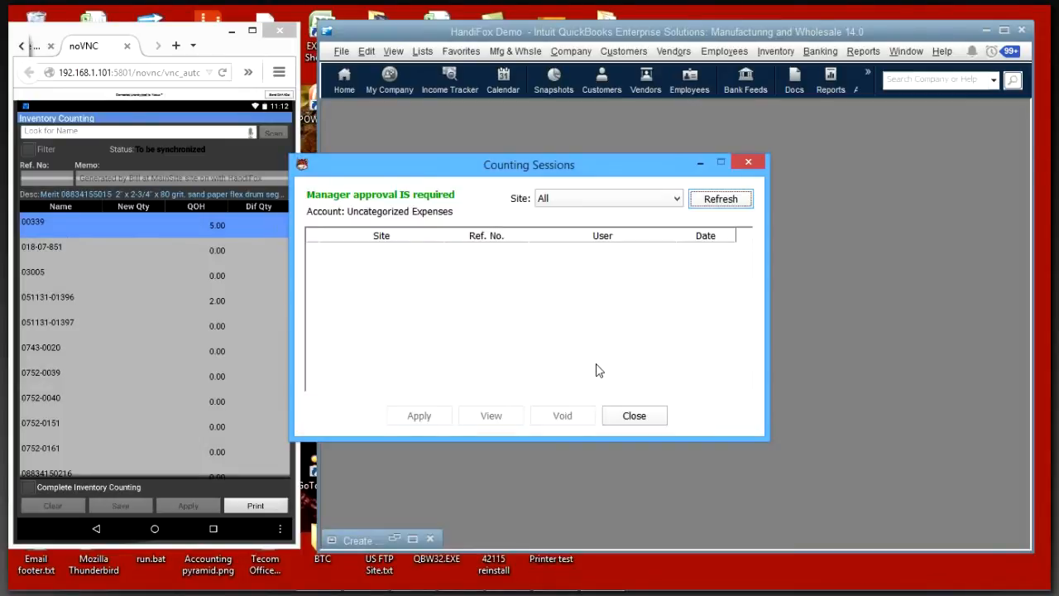
left_click_drag(602, 164, 703, 159)
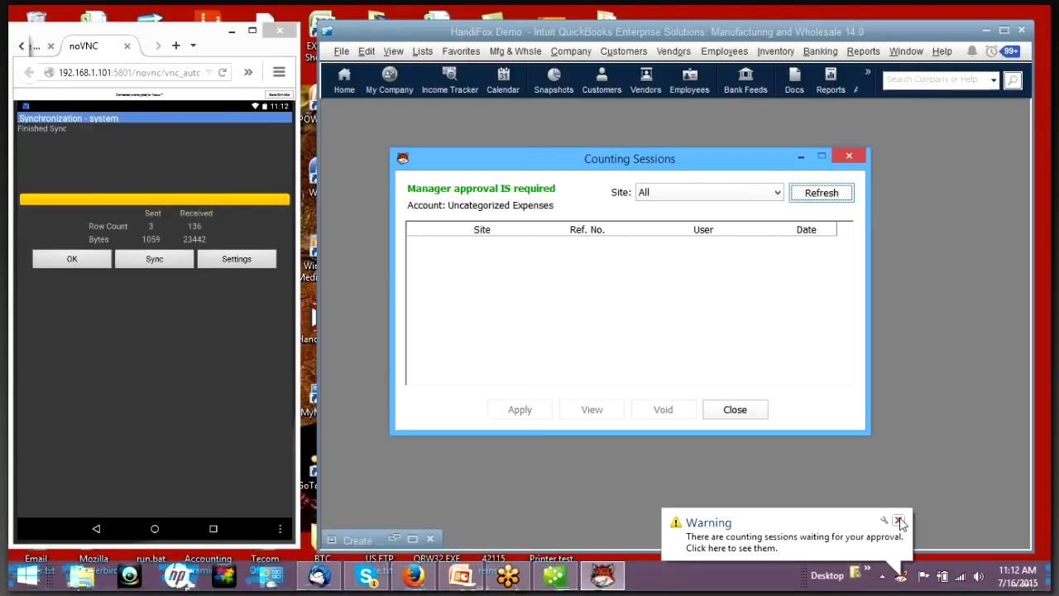
Step: Dismiss the approval notice, refresh the counting sessions, select the MainSite session dated 7/16/2015, and review its inventory counting details
left_click(899, 522)
left_click(834, 198)
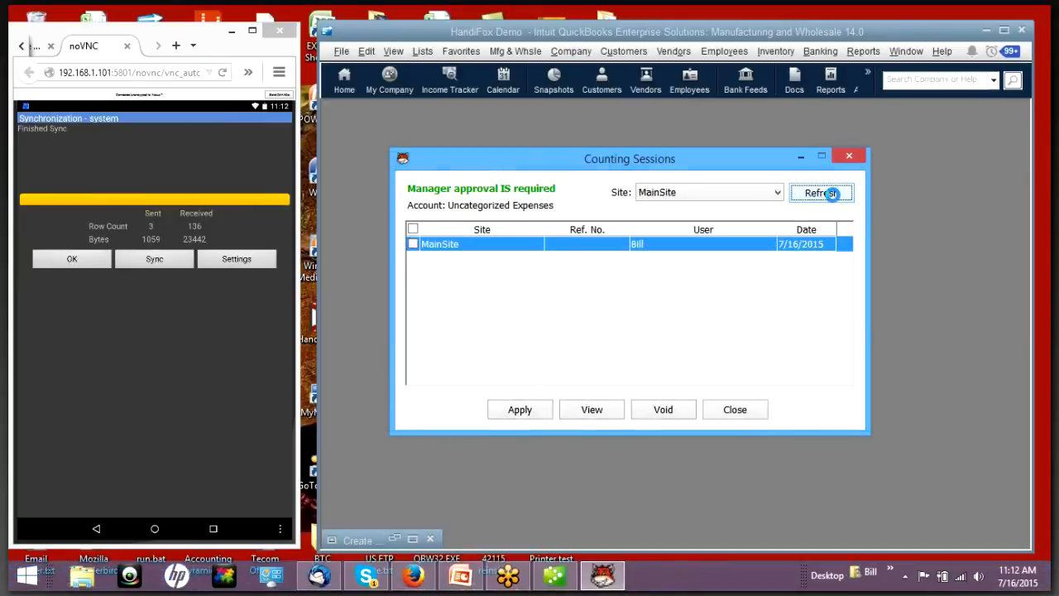
left_click(412, 229)
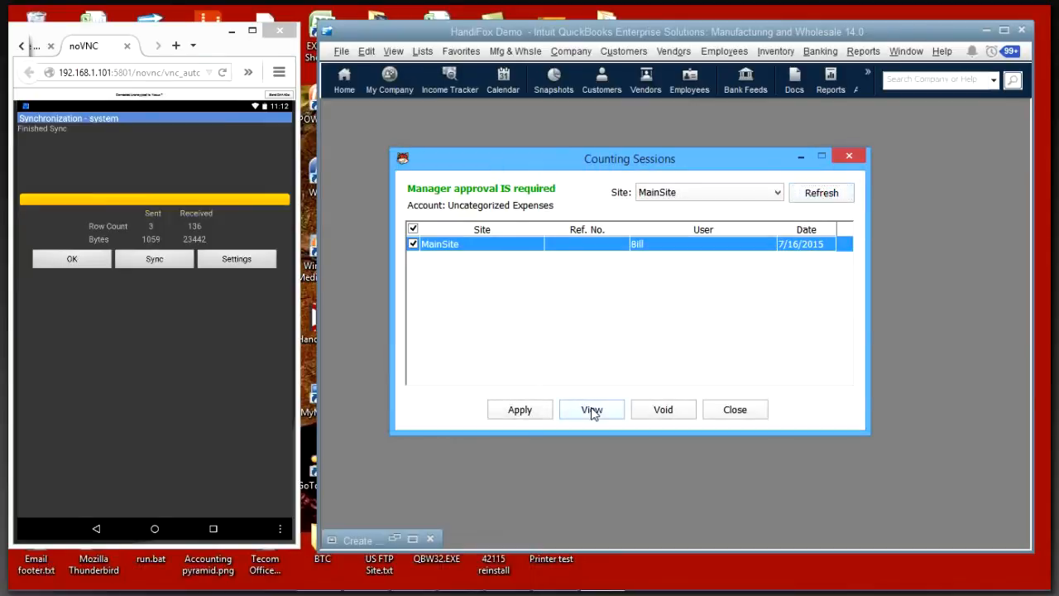
left_click(594, 412)
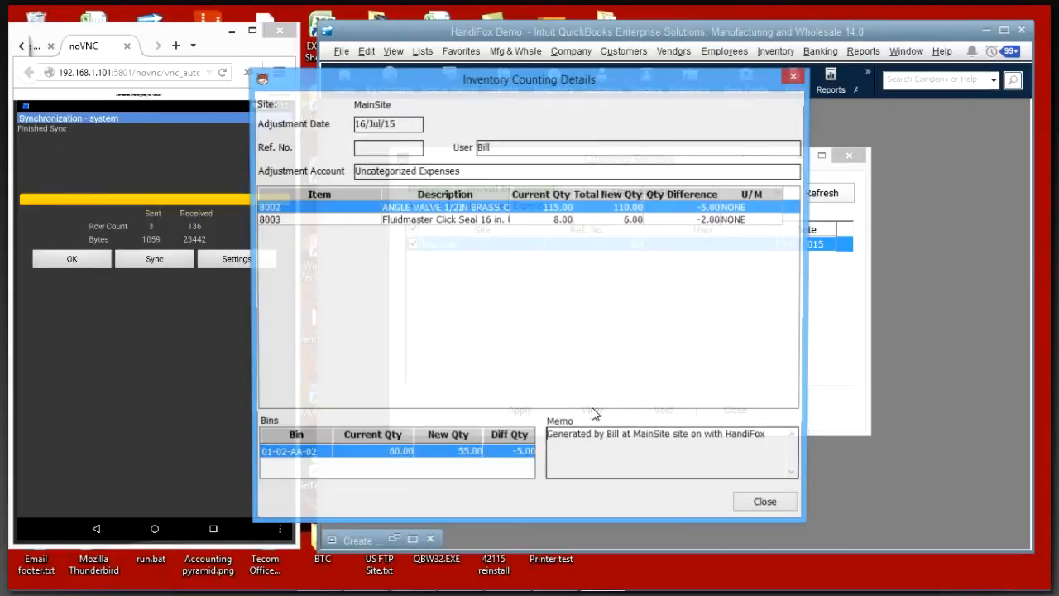
left_click(770, 507)
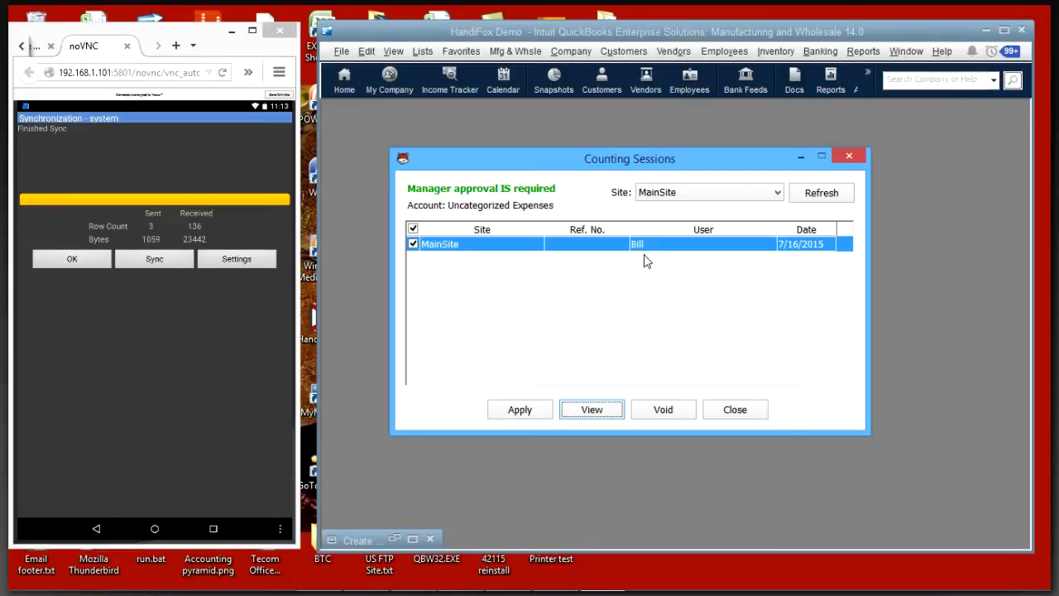
Step: Apply the selected MainSite counting session to QuickBooks with both item adjustments included, and close the Counting Sessions window
left_click(538, 412)
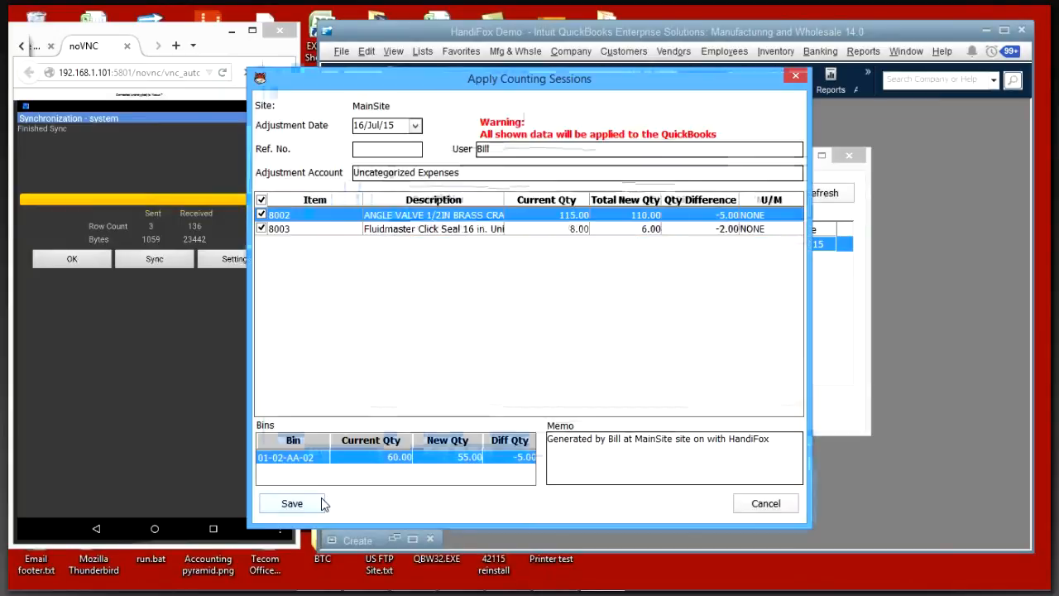
left_click(306, 505)
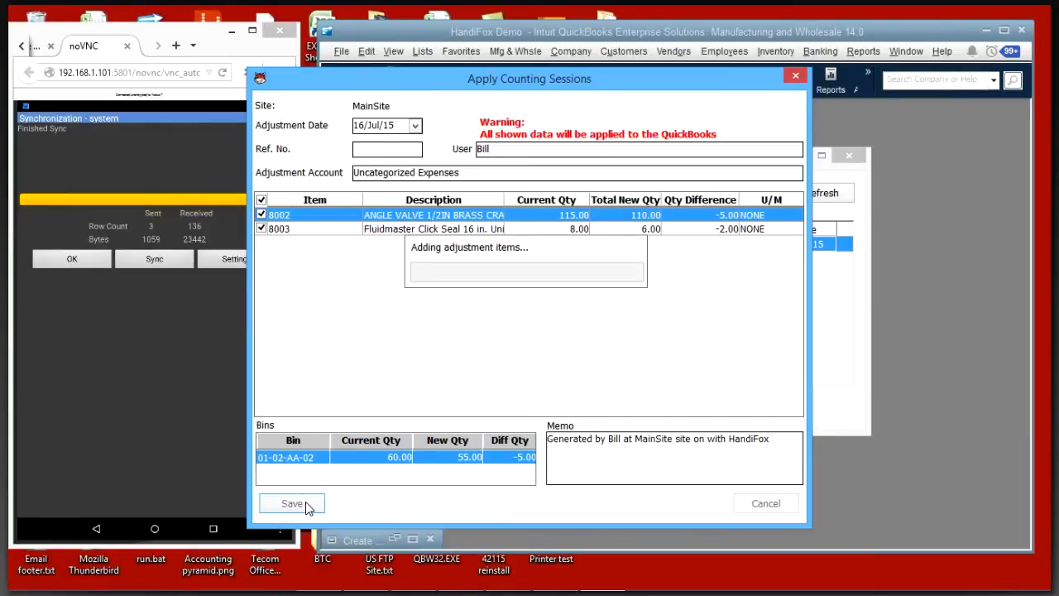
left_click(848, 158)
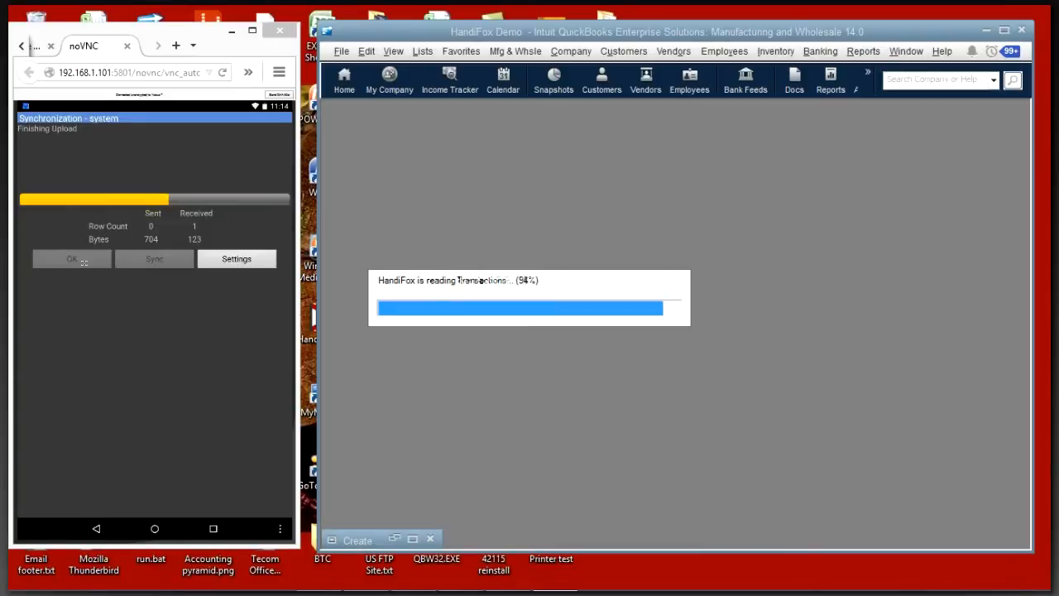
Step: Leave the tablet's synchronization screen, examine MainSite's bin locations in the inventory section, and return to the main screen
left_click(84, 261)
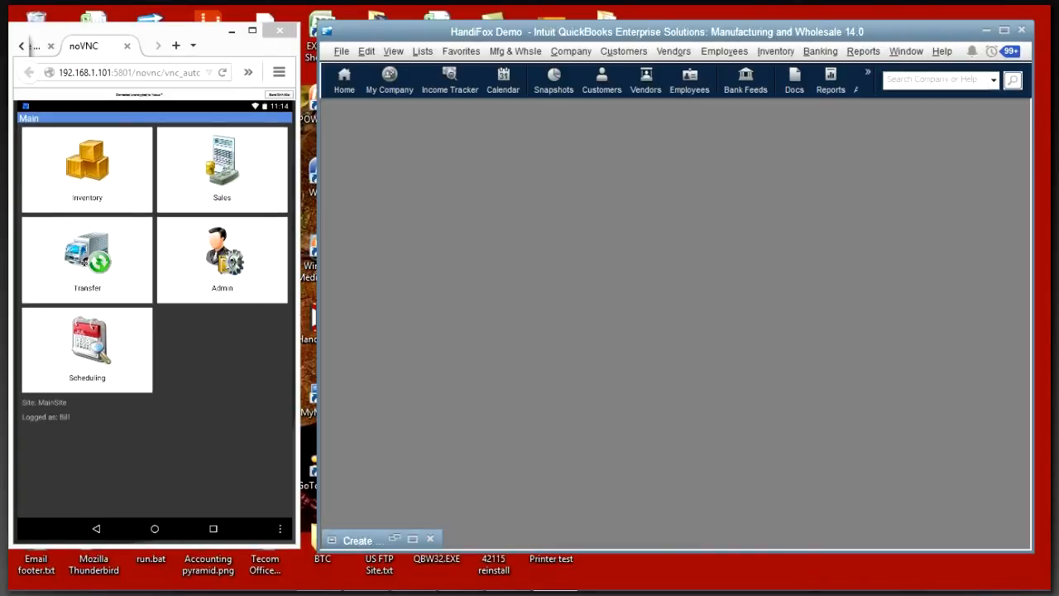
left_click(87, 170)
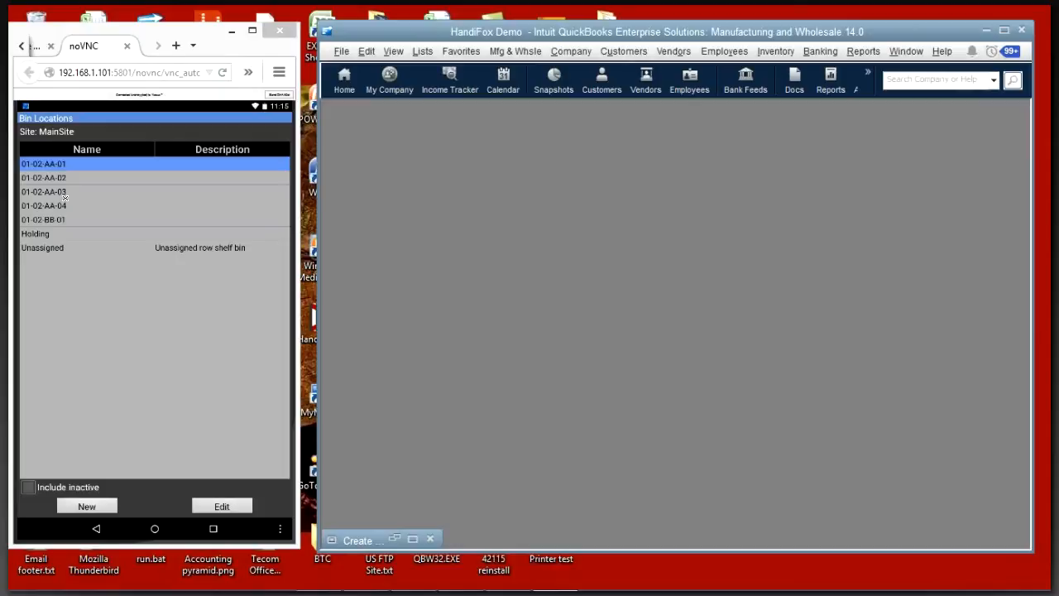
right_click(65, 198)
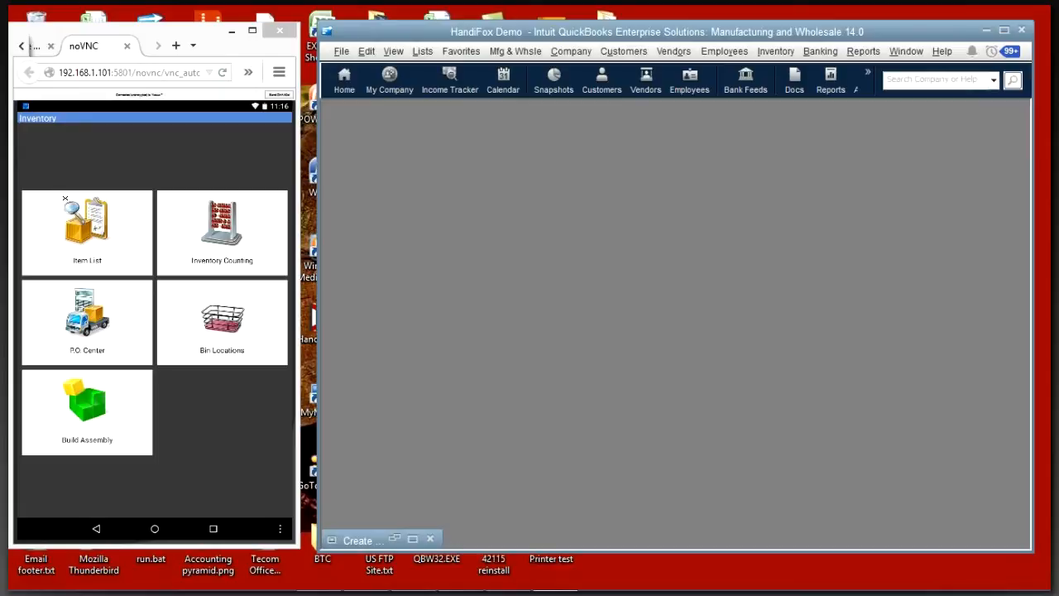
right_click(64, 198)
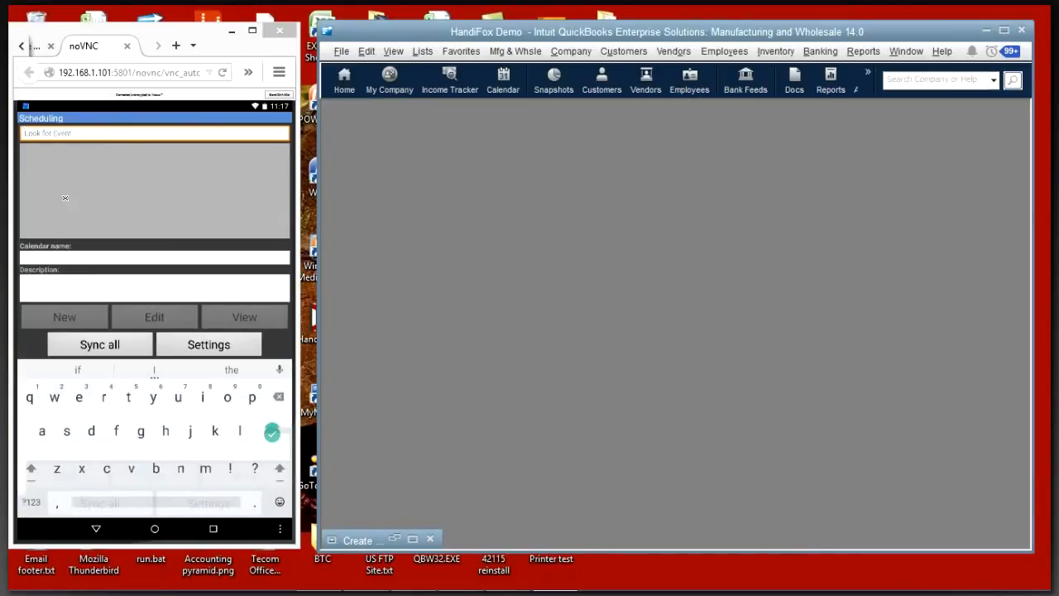
Step: Look at the tablet's Scheduling screen and return to the main screen
right_click(65, 198)
right_click(65, 198)
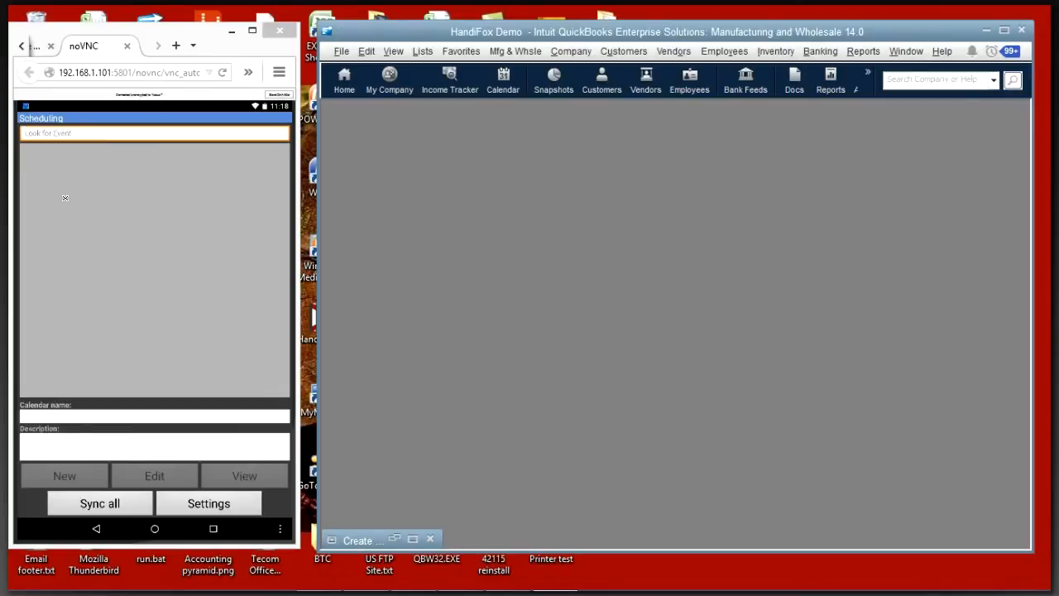
key("Escape")
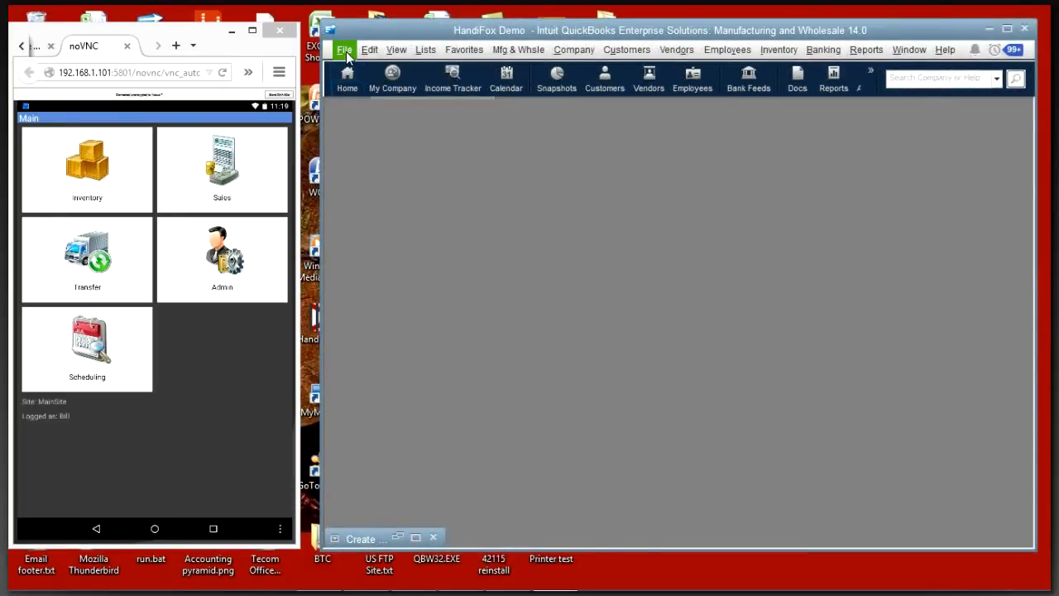
Step: Open HandiFox's Barcodes List from QuickBooks
left_click(344, 51)
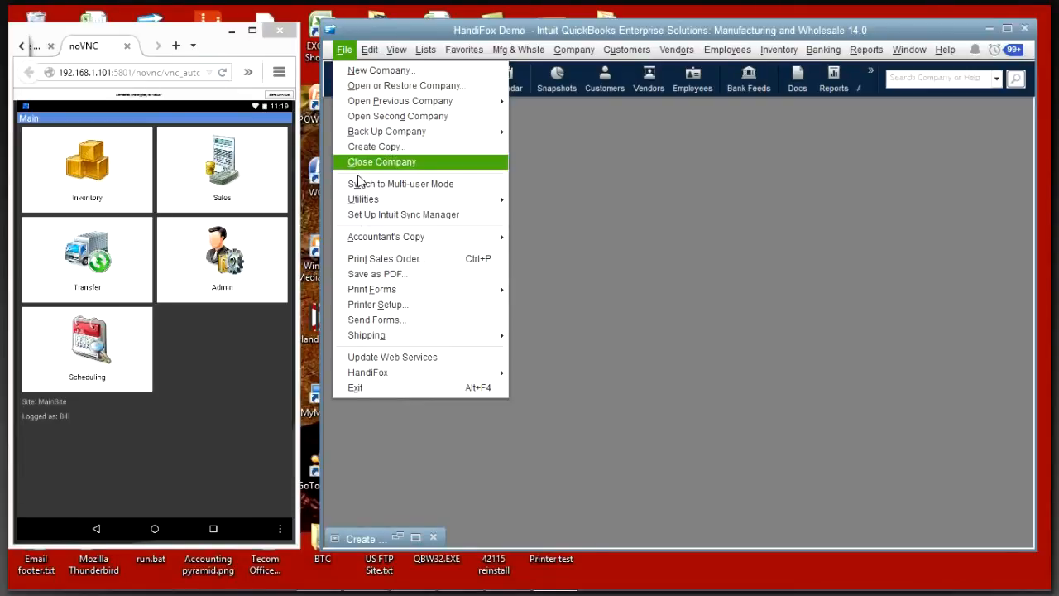
mouse_move(392, 379)
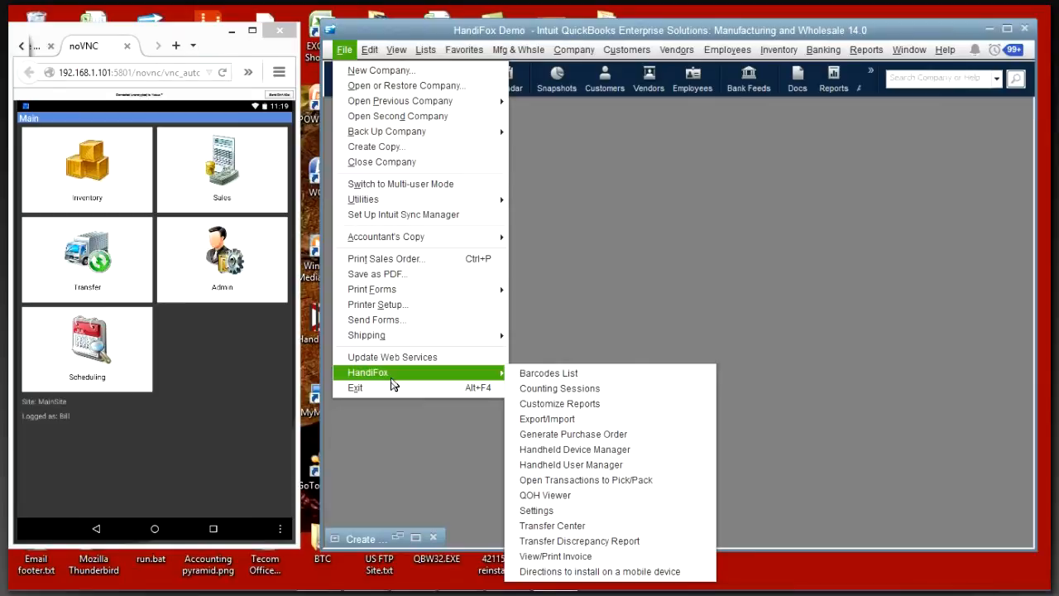
left_click(573, 374)
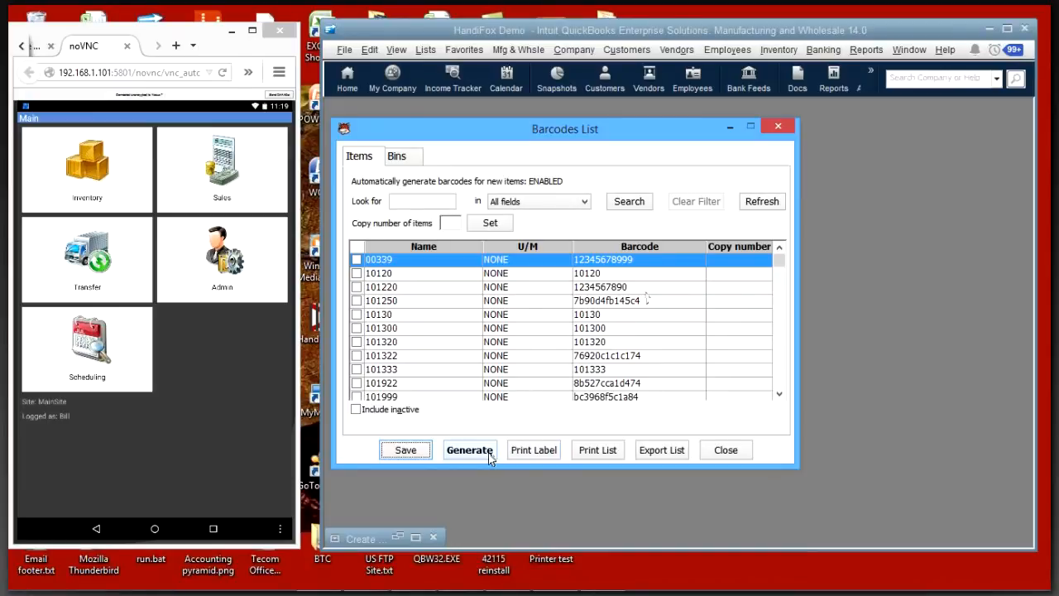
Step: Examine the barcodes assigned to items 101250, 101322, 101922, 101999, 101220 and 10120
left_click(605, 303)
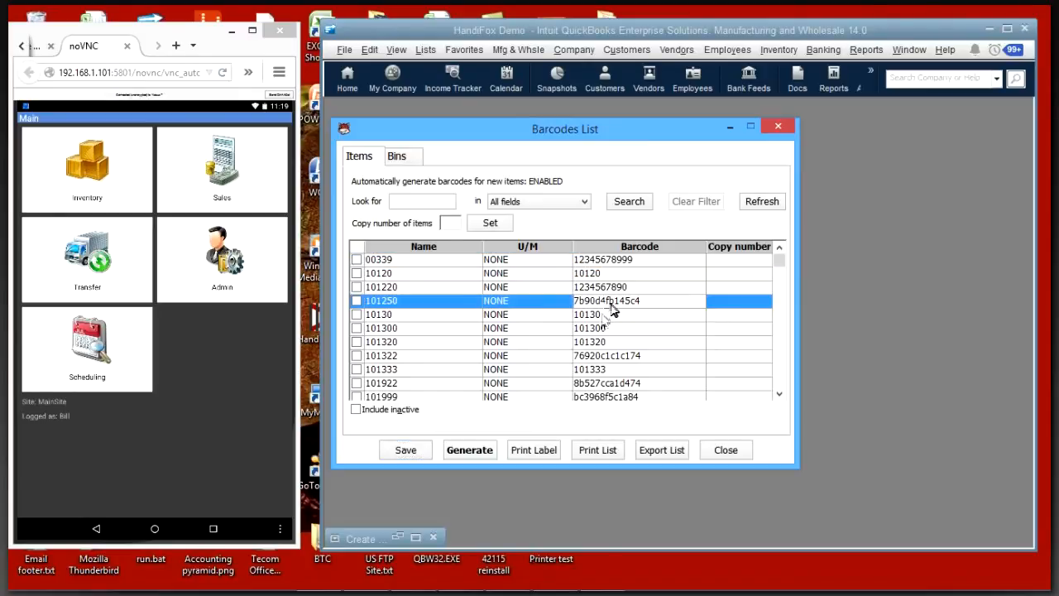
left_click(625, 357)
left_click(633, 385)
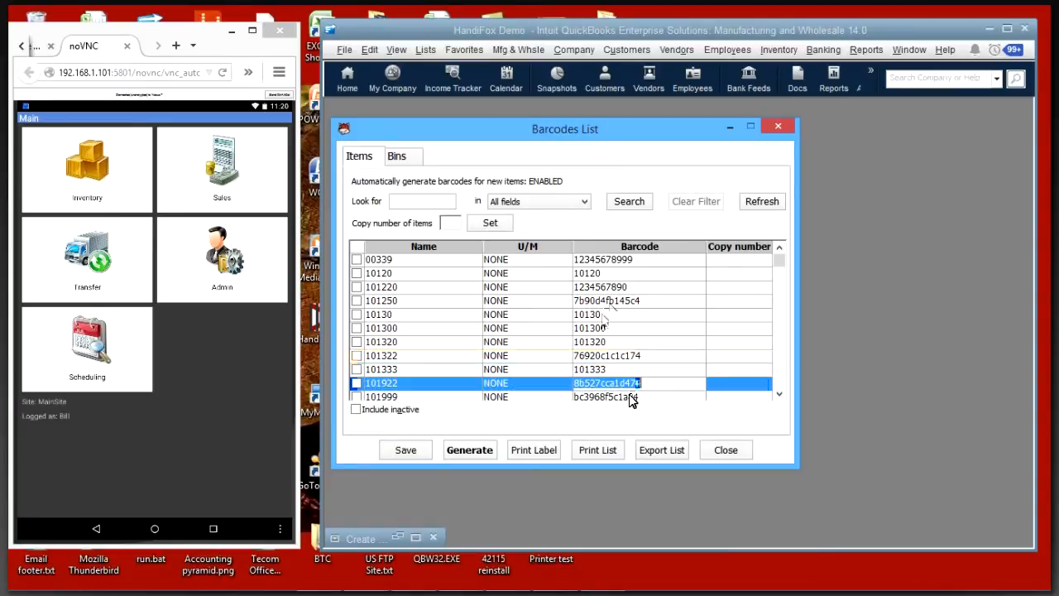
left_click(629, 396)
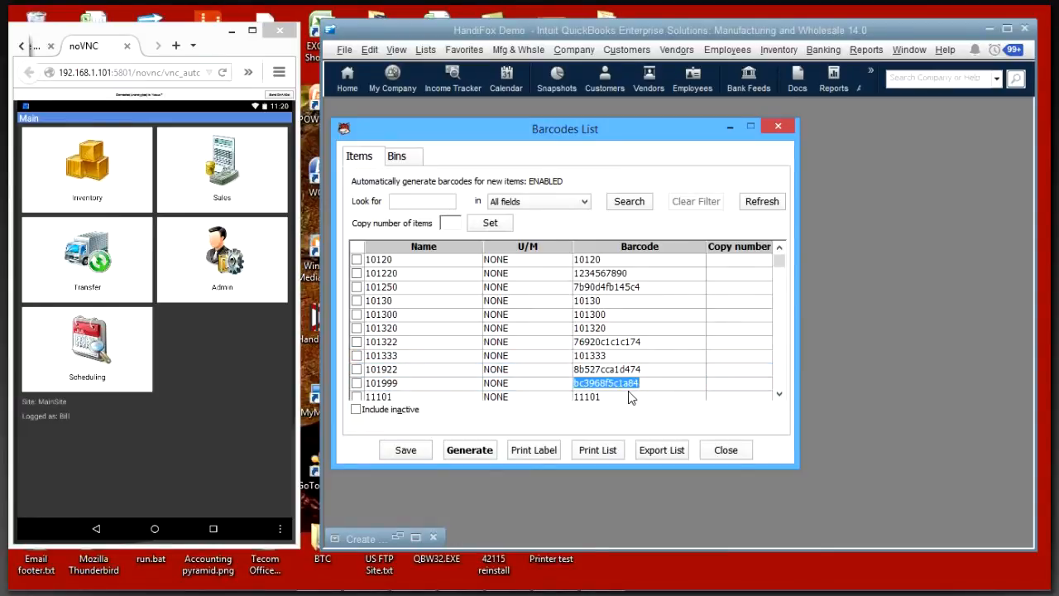
left_click(619, 276)
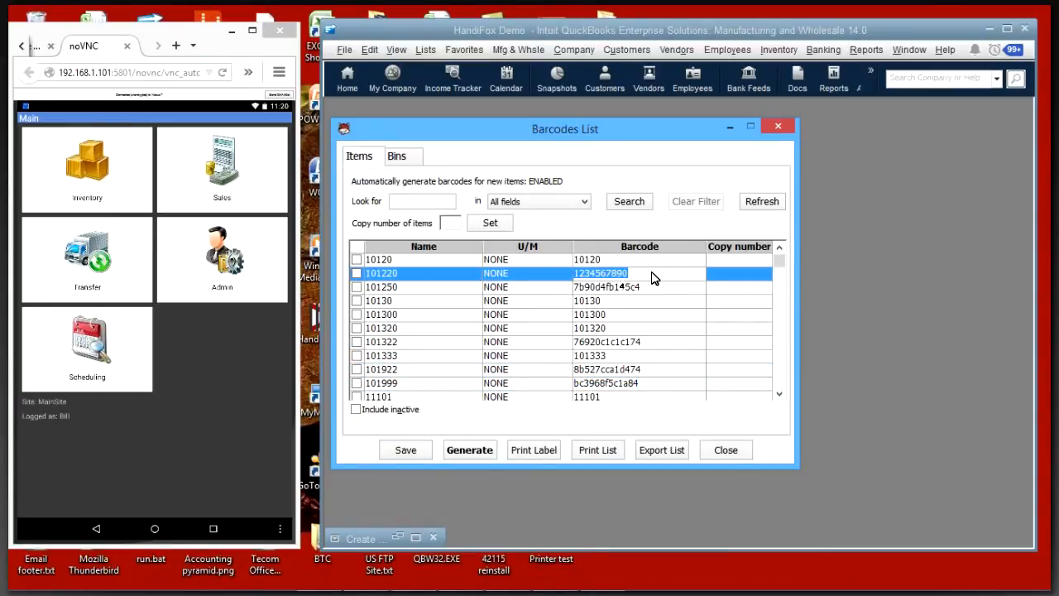
left_click(596, 258)
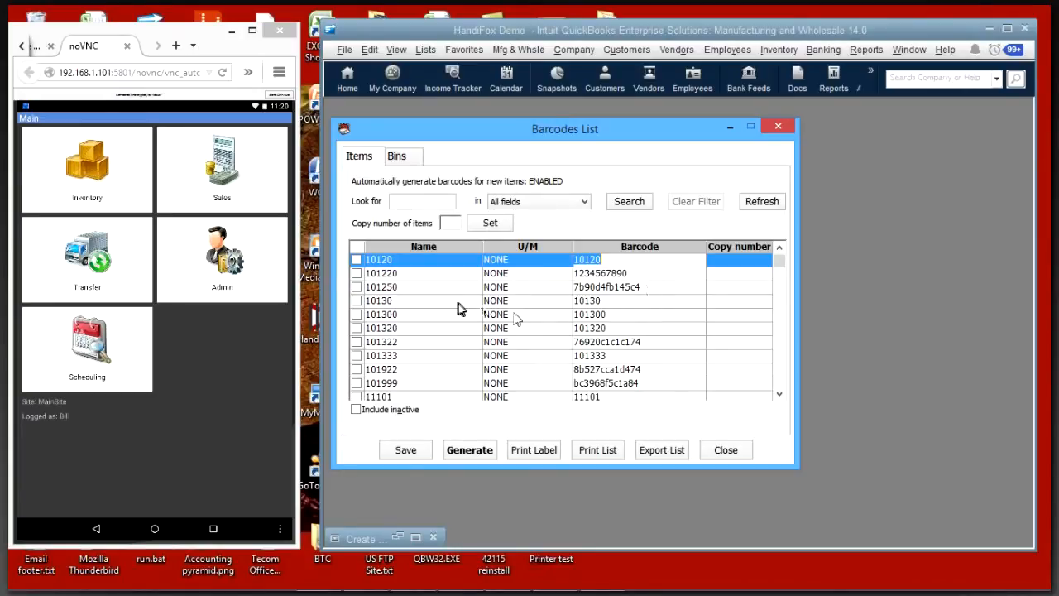
Step: Select items 10120, 10130, 101300 and 101320 for label printing and set their copy number to 1
left_click(356, 260)
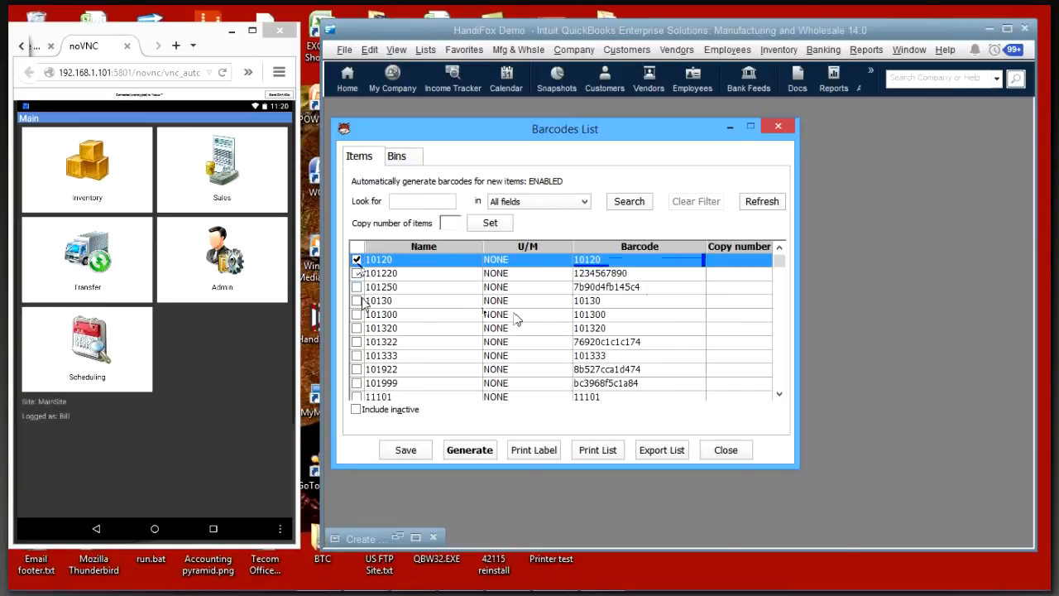
left_click(356, 301)
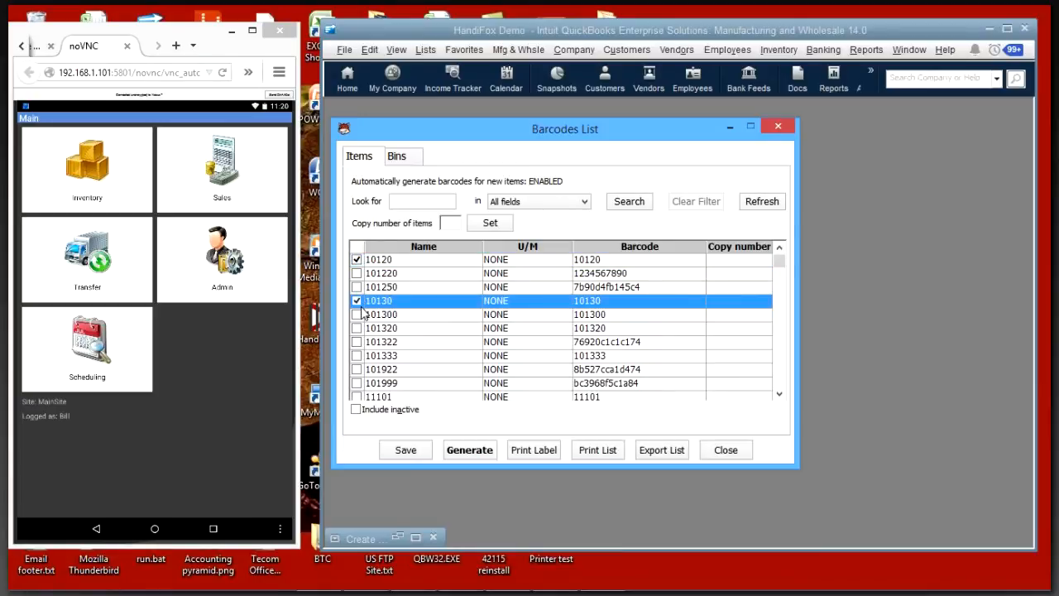
left_click(357, 314)
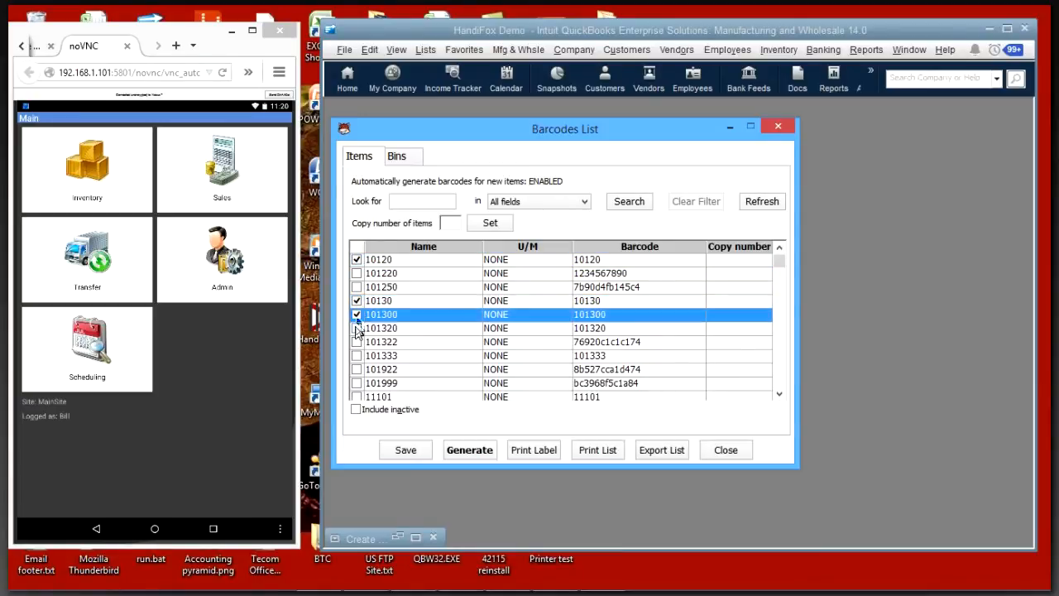
left_click(357, 328)
left_click(451, 222)
type("1")
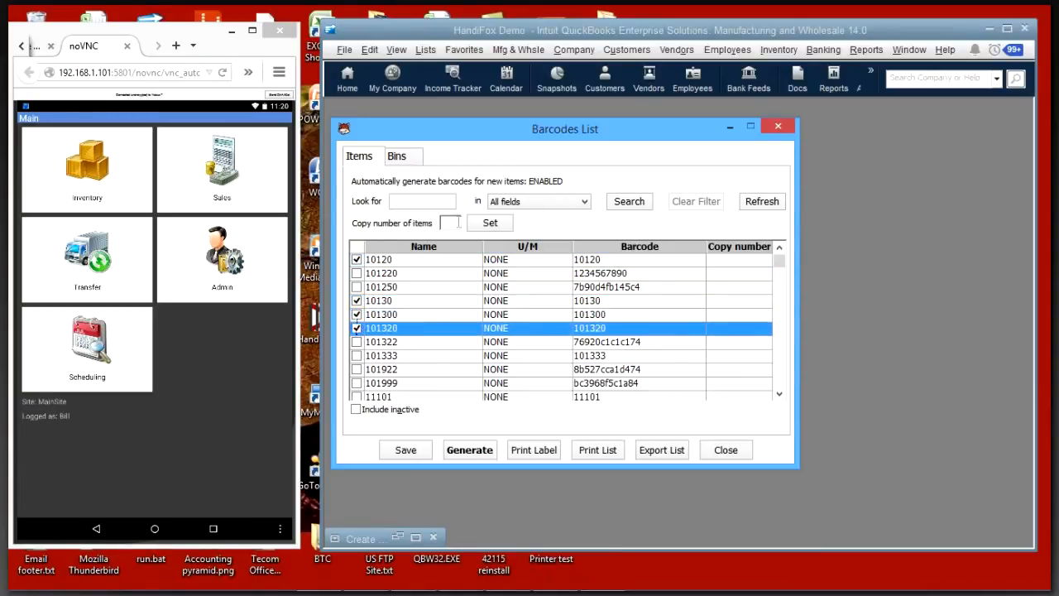
left_click(486, 225)
left_click(486, 226)
Step: Send the selected items' barcode labels to IDAutomation without company name and sales price, and dismiss the demo notices
left_click(543, 454)
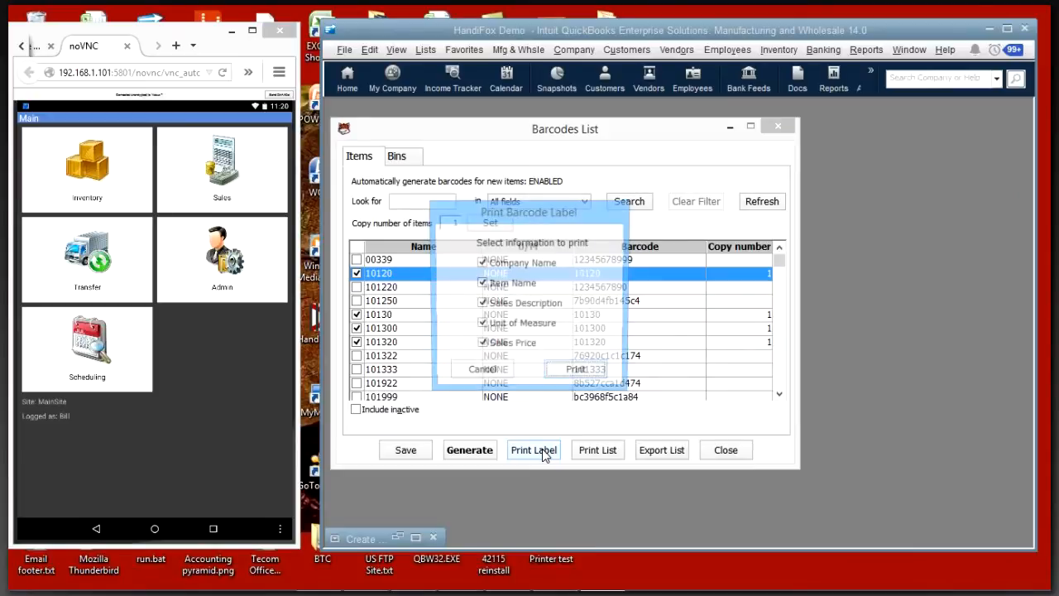
left_click(497, 266)
left_click(483, 345)
left_click(578, 373)
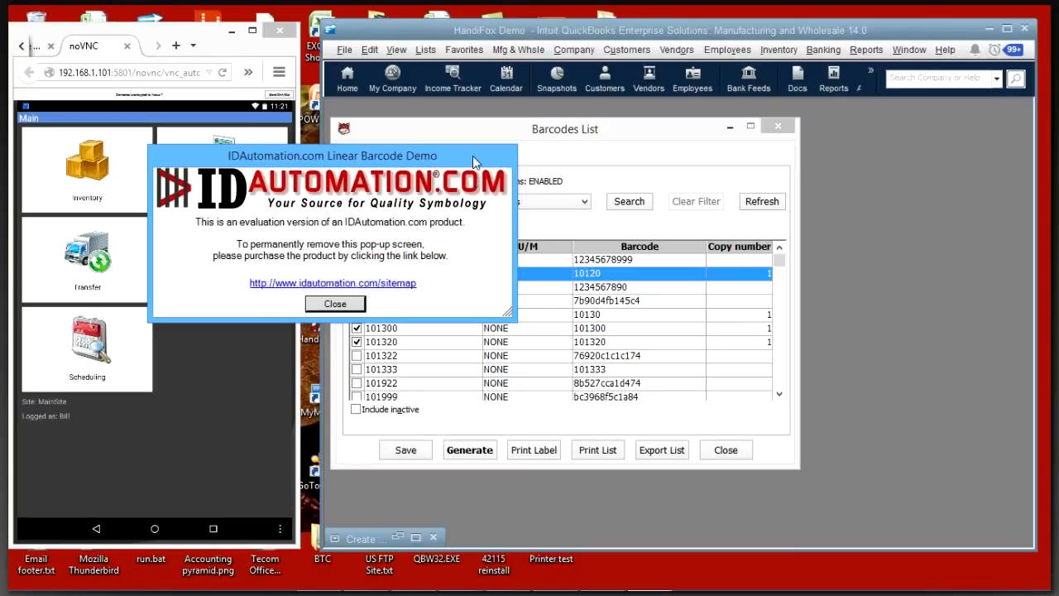
left_click(349, 309)
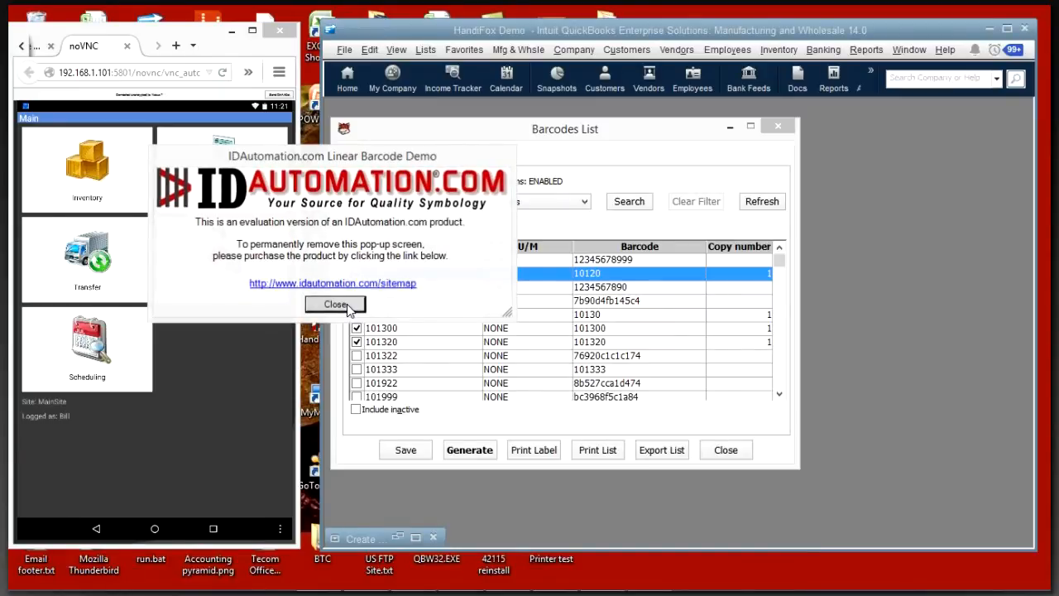
left_click(348, 305)
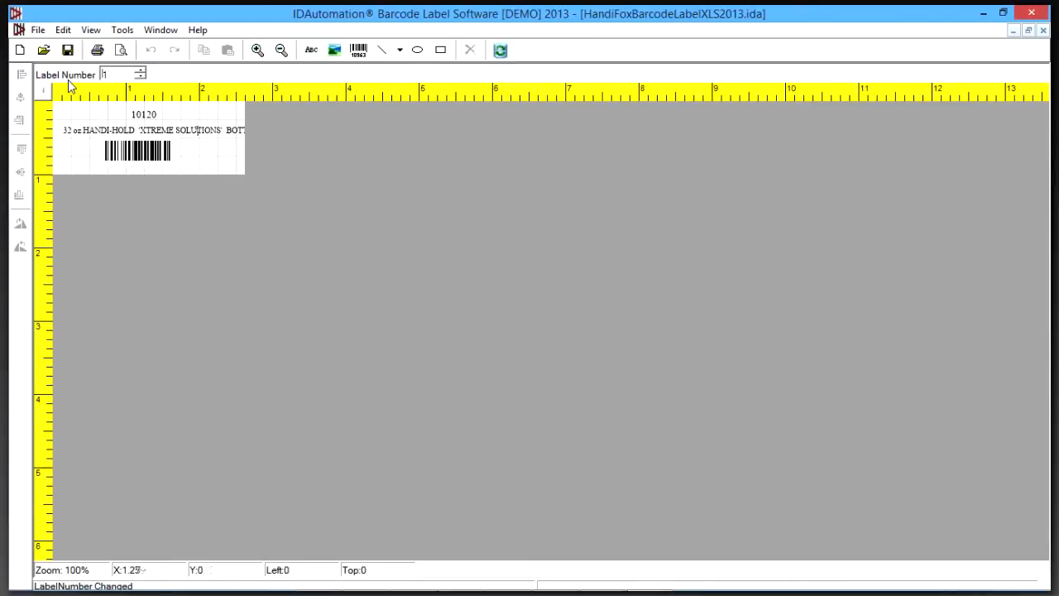
Step: Preview the printed label sheet for all rows from the data source, and close the preview
left_click(37, 32)
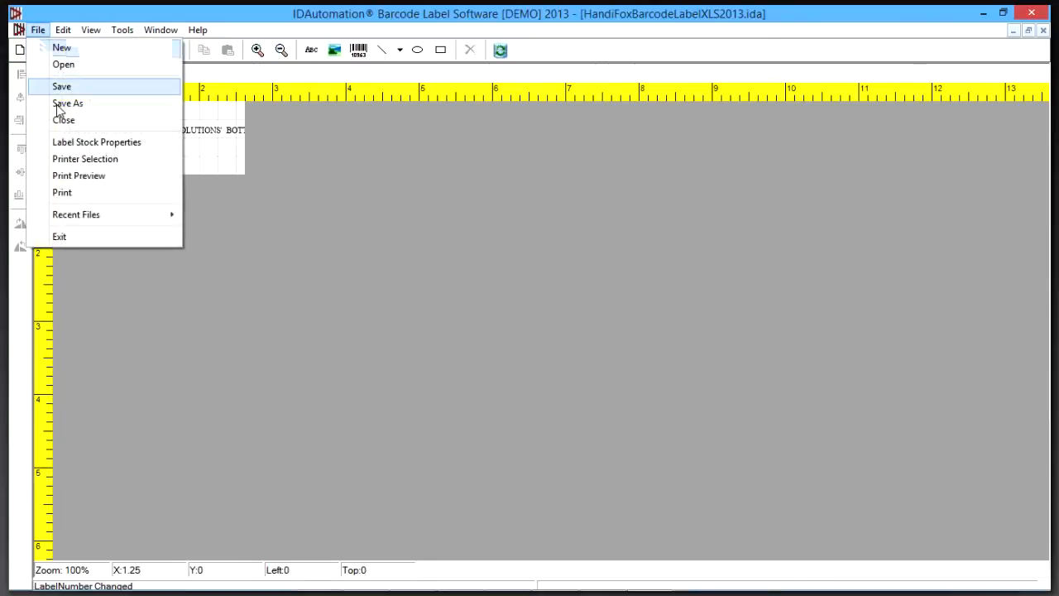
left_click(84, 175)
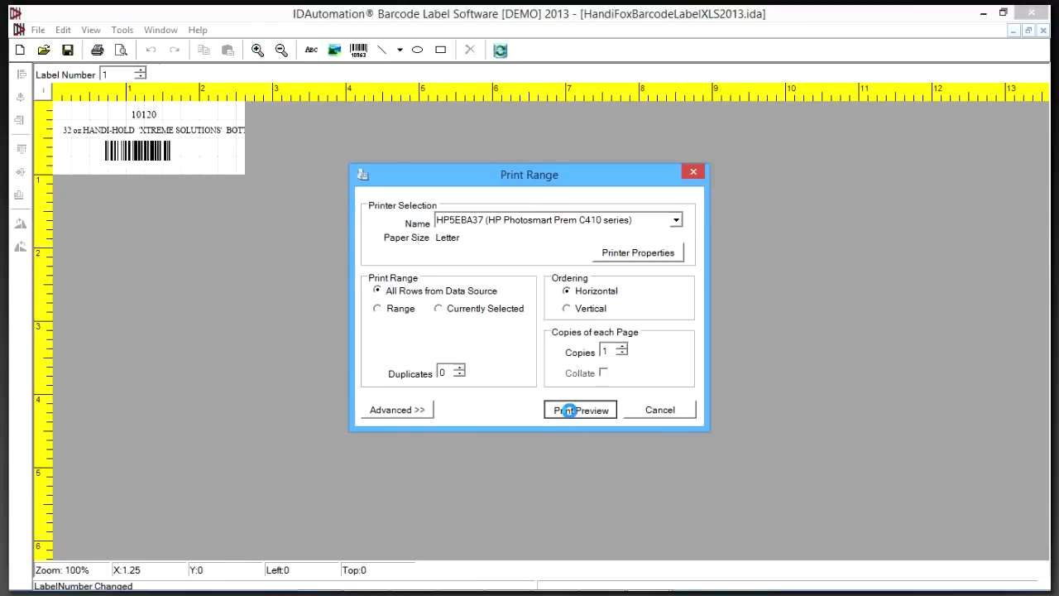
left_click(570, 410)
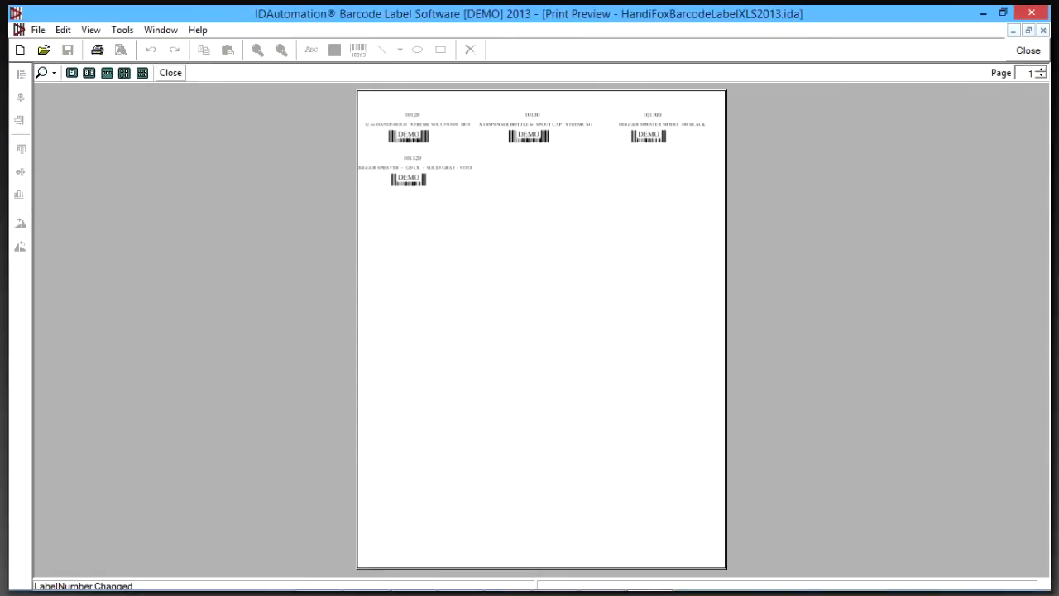
mouse_move(405, 576)
left_click(171, 72)
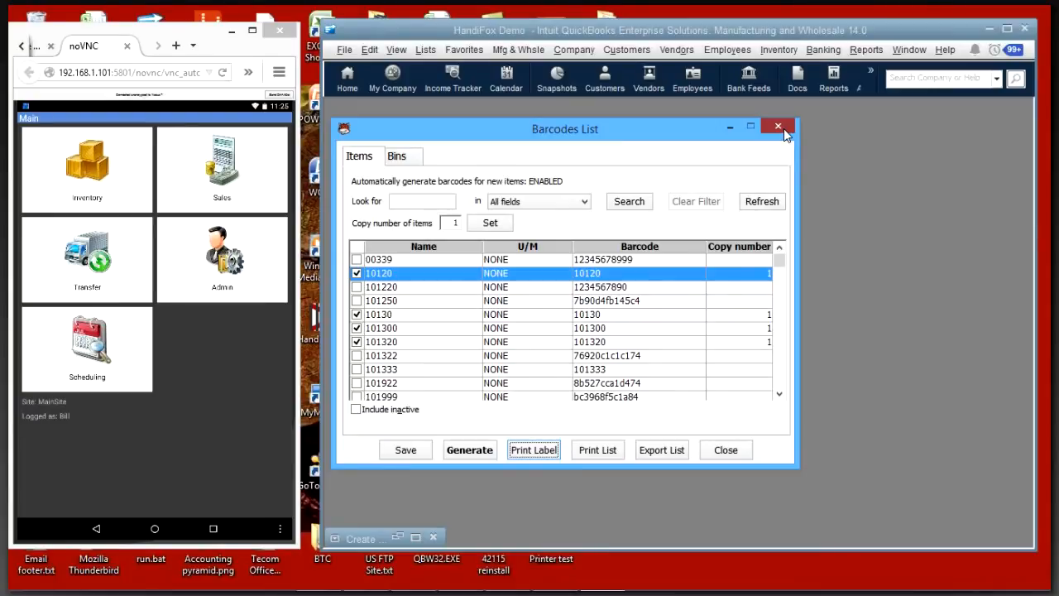
Step: Close the barcodes list and look over the functions HandiFox offers in QuickBooks
left_click(784, 128)
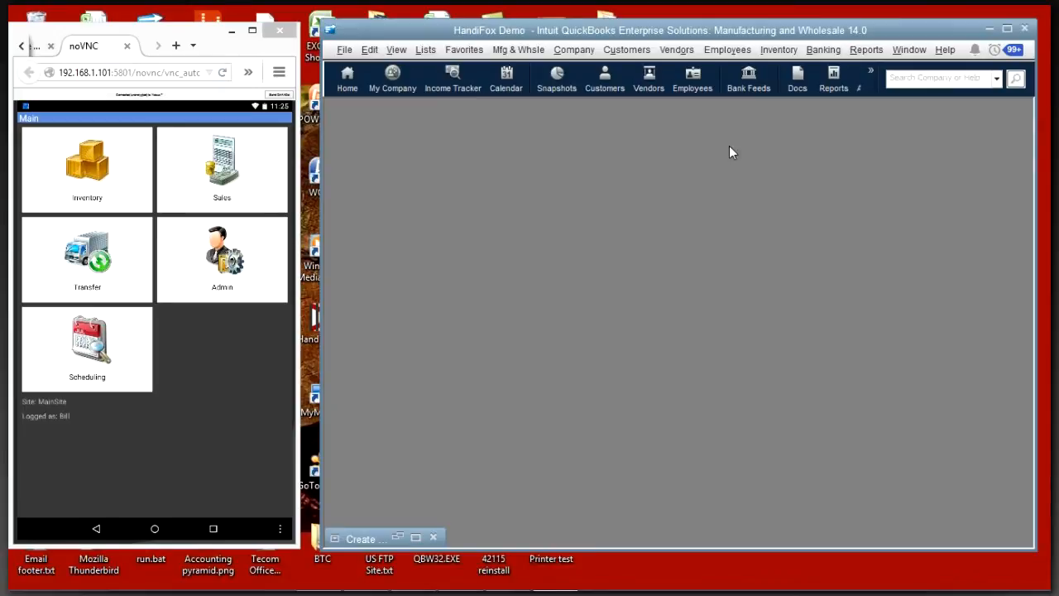
left_click(344, 50)
mouse_move(436, 381)
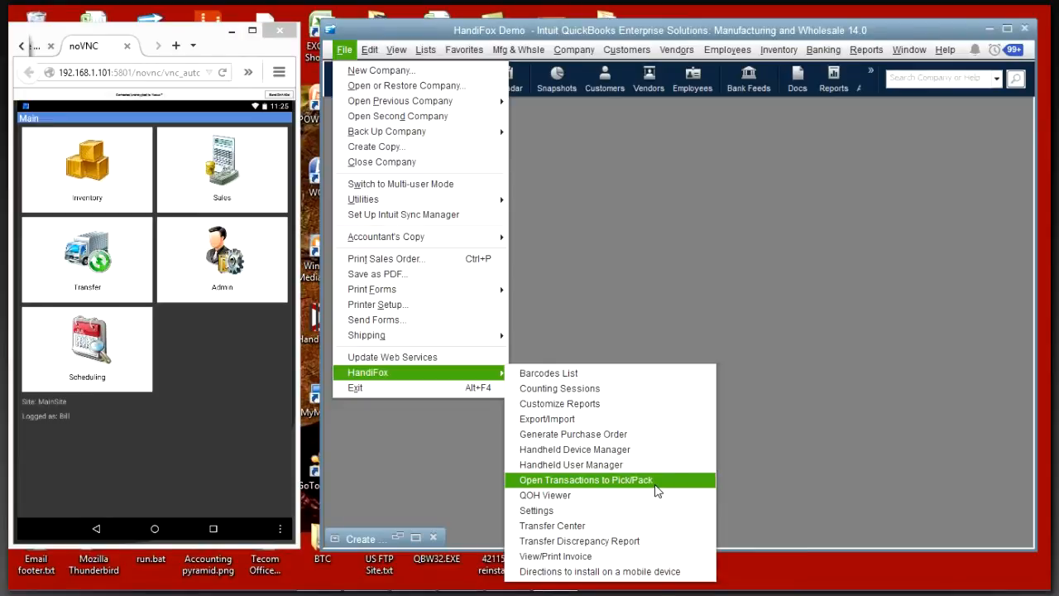
left_click(703, 298)
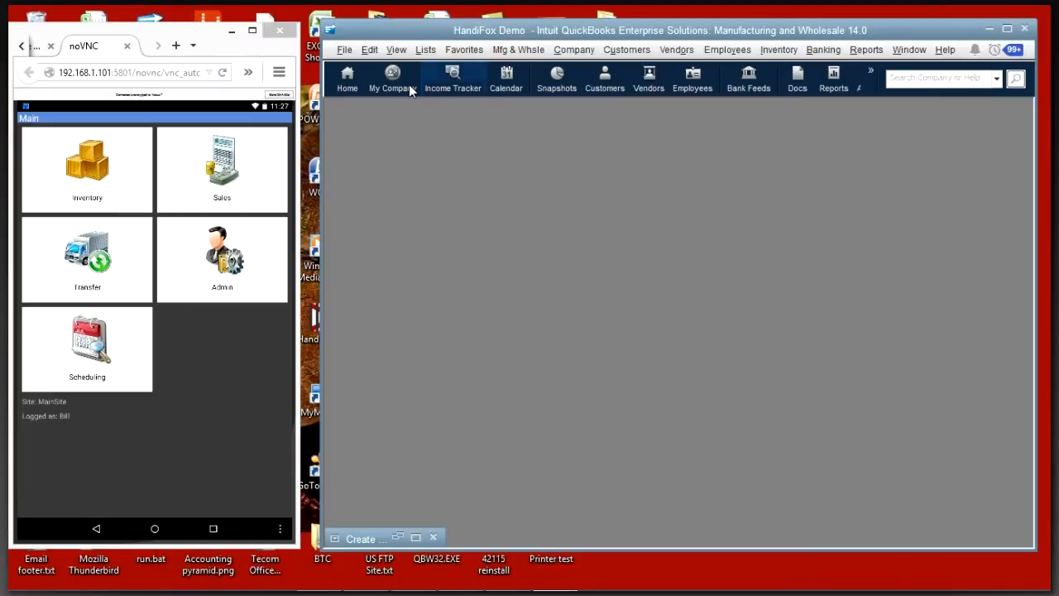
Step: Open the HandiFox list of open transactions to pick/pack and compare its invoices with its sales orders, ending on sales orders
left_click(341, 52)
mouse_move(368, 373)
left_click(608, 481)
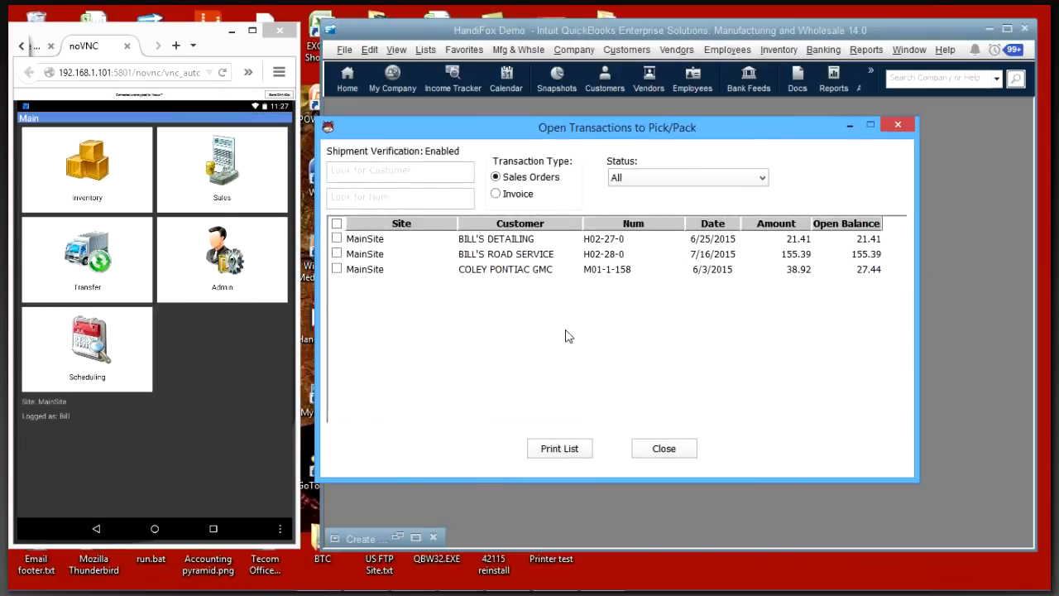
left_click(496, 194)
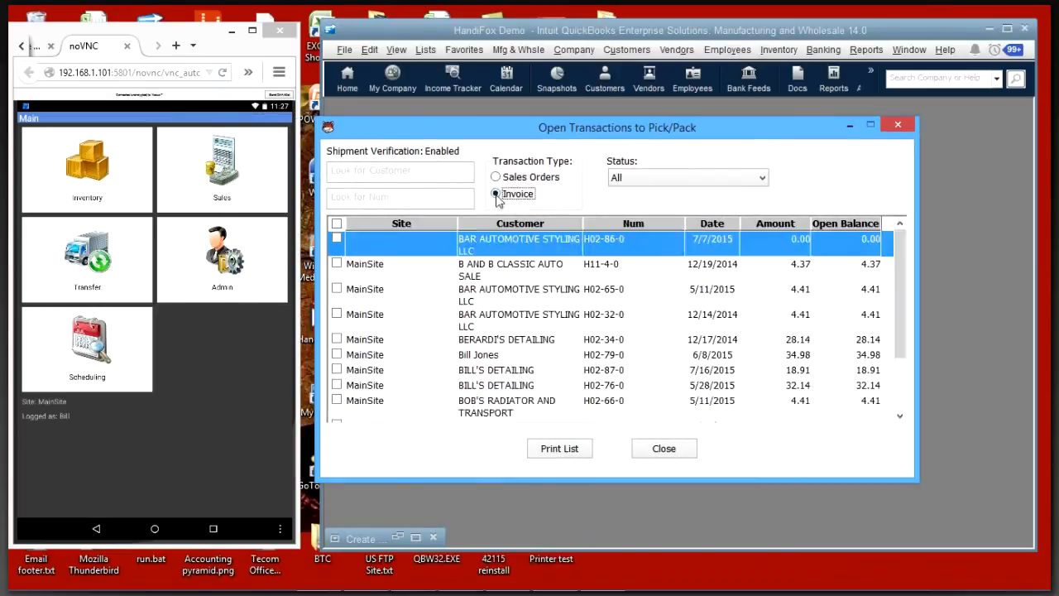
left_click(496, 177)
left_click(495, 193)
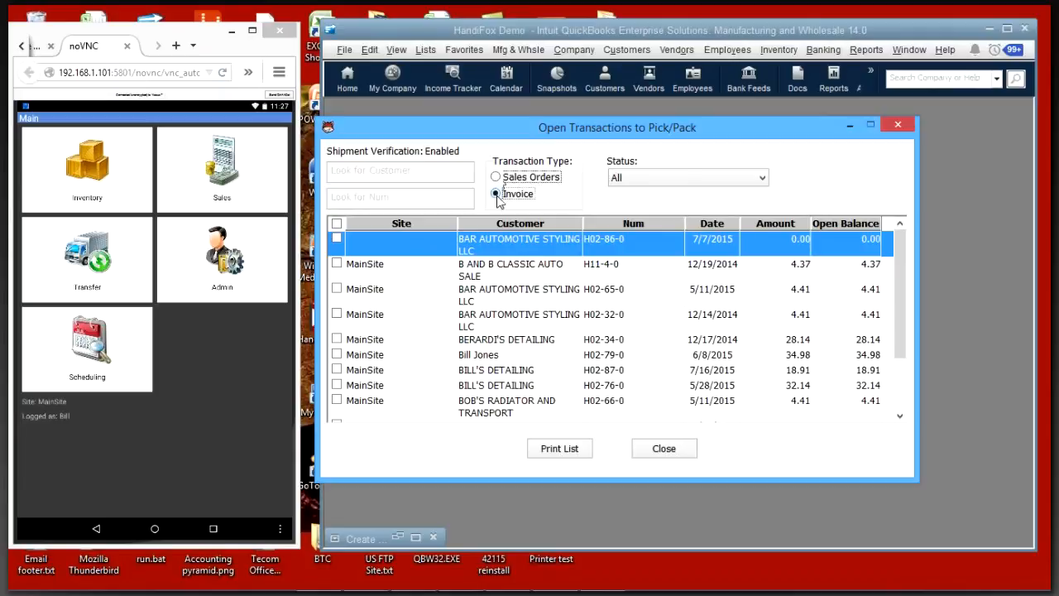
left_click(498, 199)
left_click(495, 179)
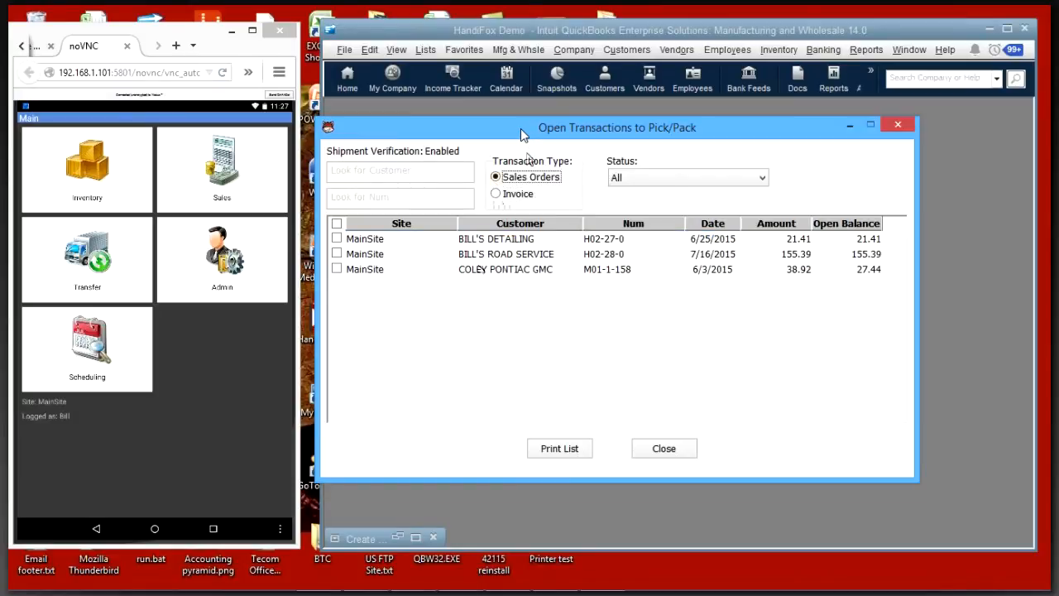
left_click_drag(521, 128, 531, 131)
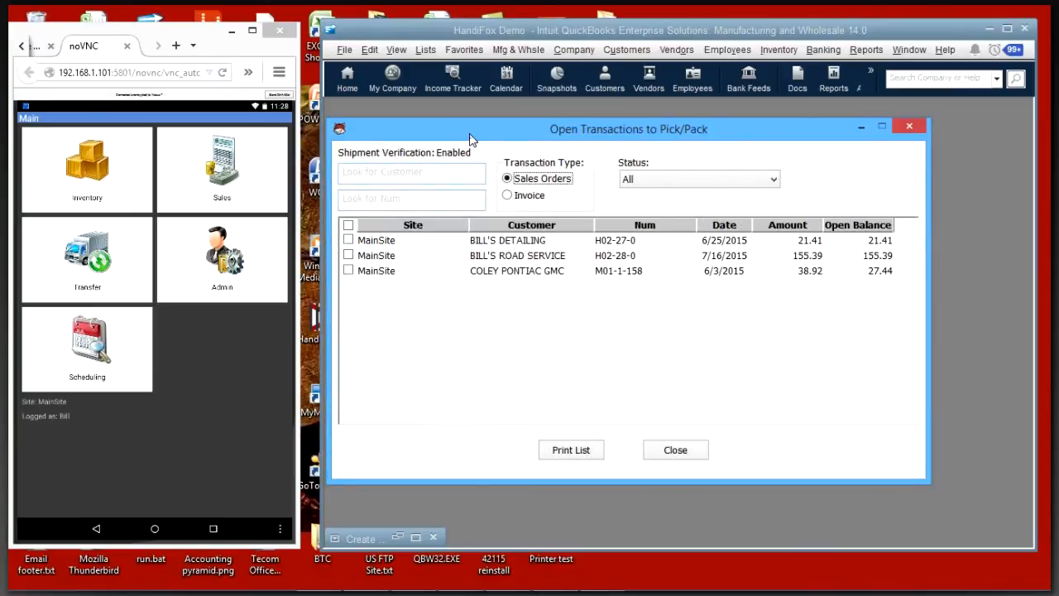
left_click_drag(470, 134, 474, 134)
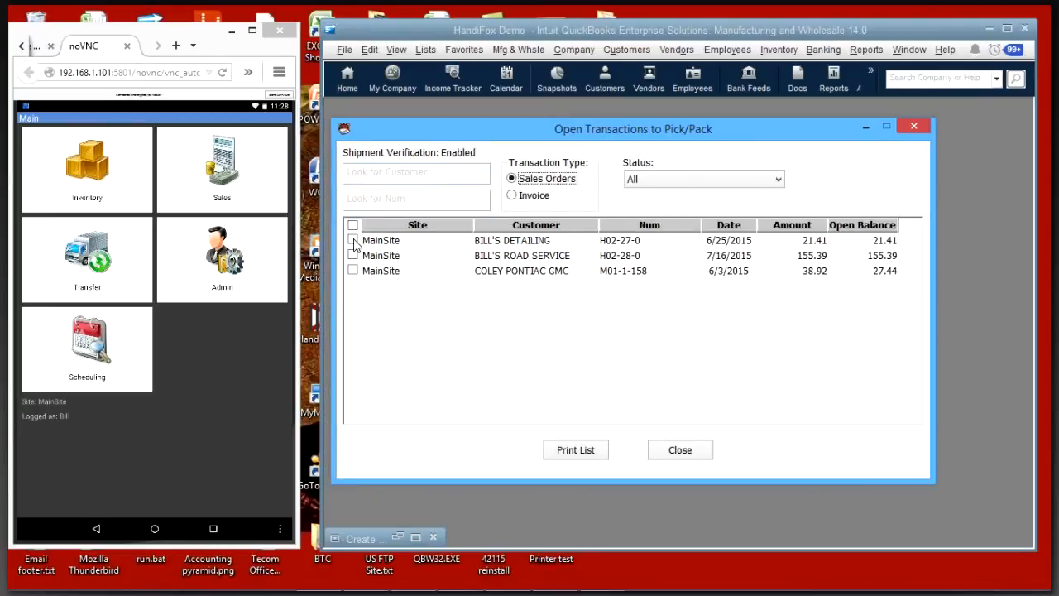
Step: Mark the BILL'S DETAILING and BILL'S ROAD SERVICE sales orders in the pick/pack list, and close the list without printing
left_click(353, 240)
left_click(353, 256)
left_click(353, 271)
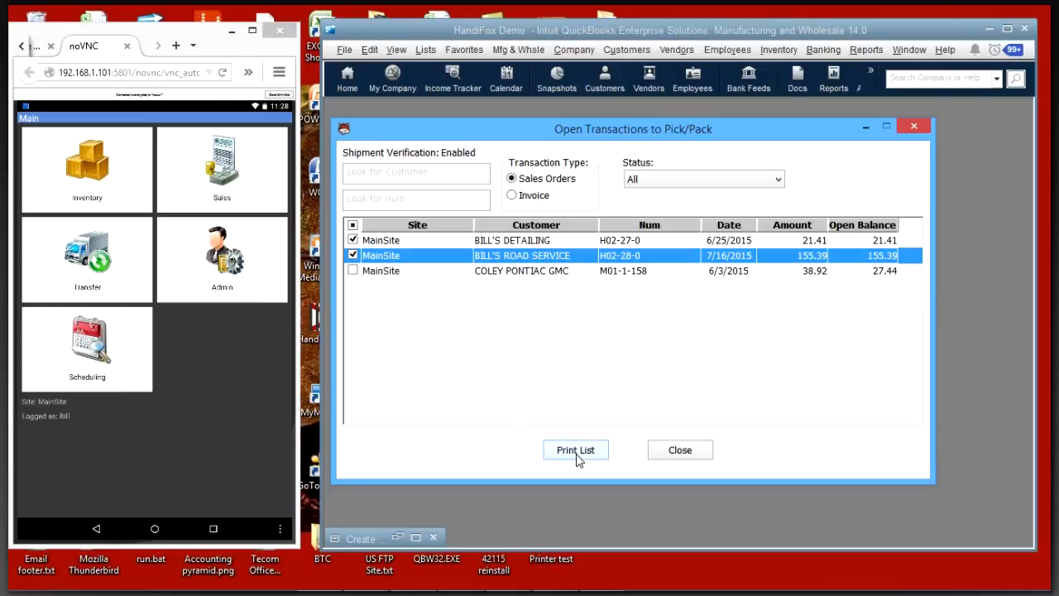
left_click(674, 451)
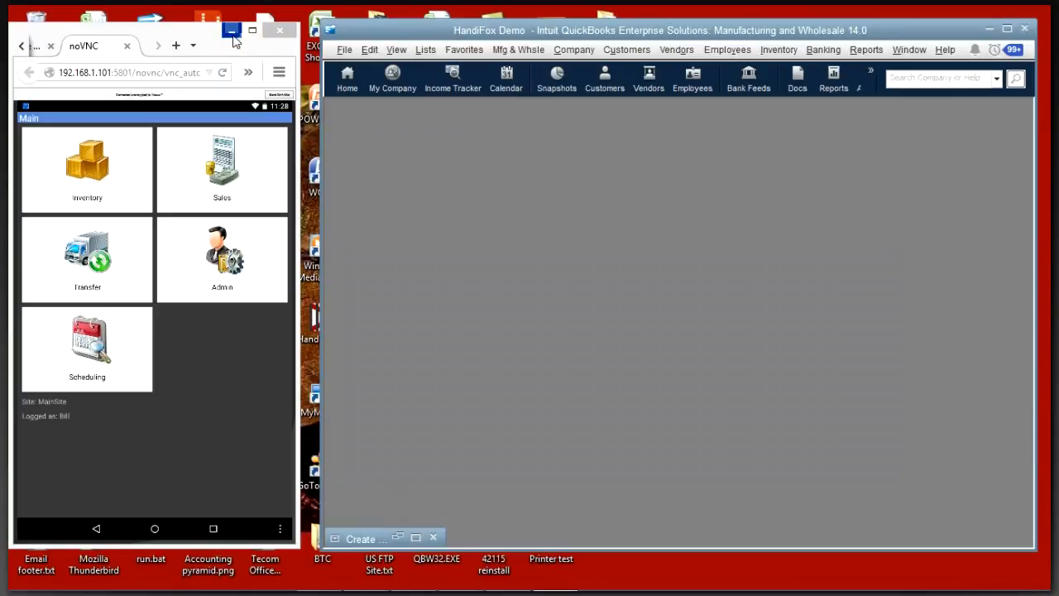
Step: Minimize the noVNC window, view the barcoded sales order list in Pick pack list.pdf on the desktop, and close the file
left_click(234, 36)
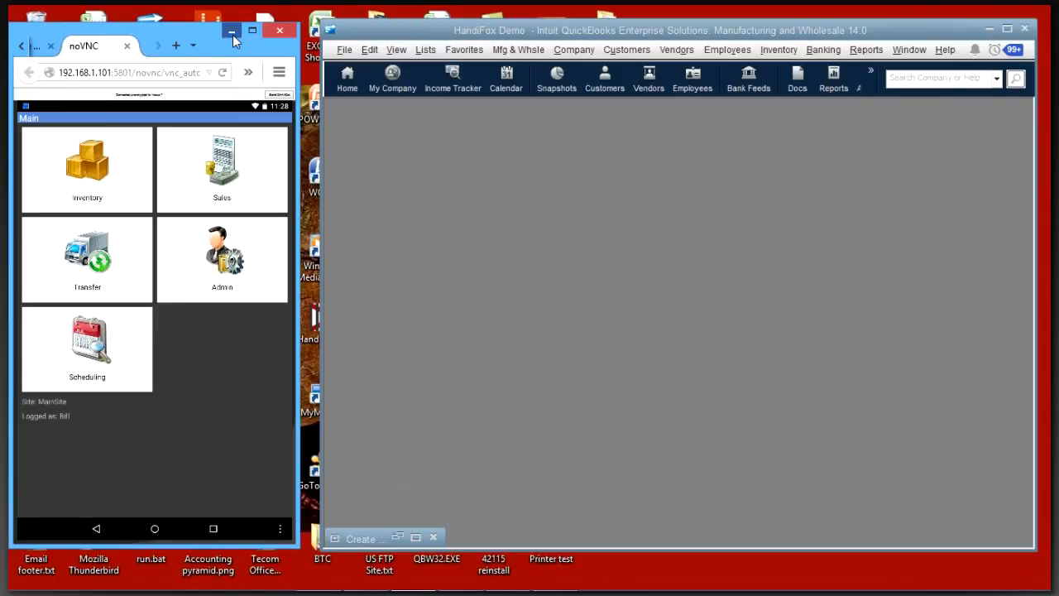
left_click(232, 35)
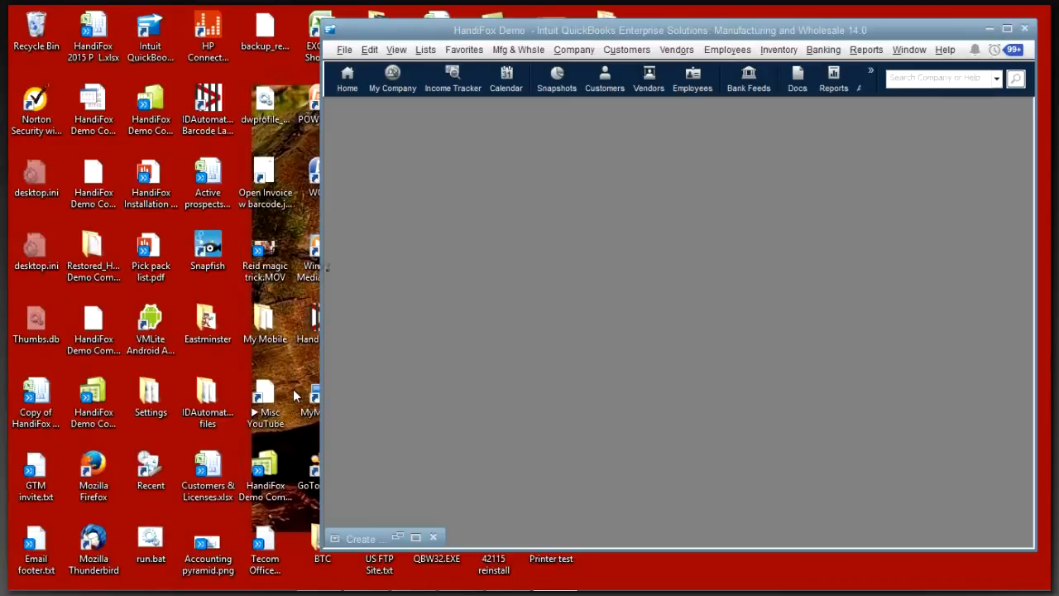
double_click(157, 253)
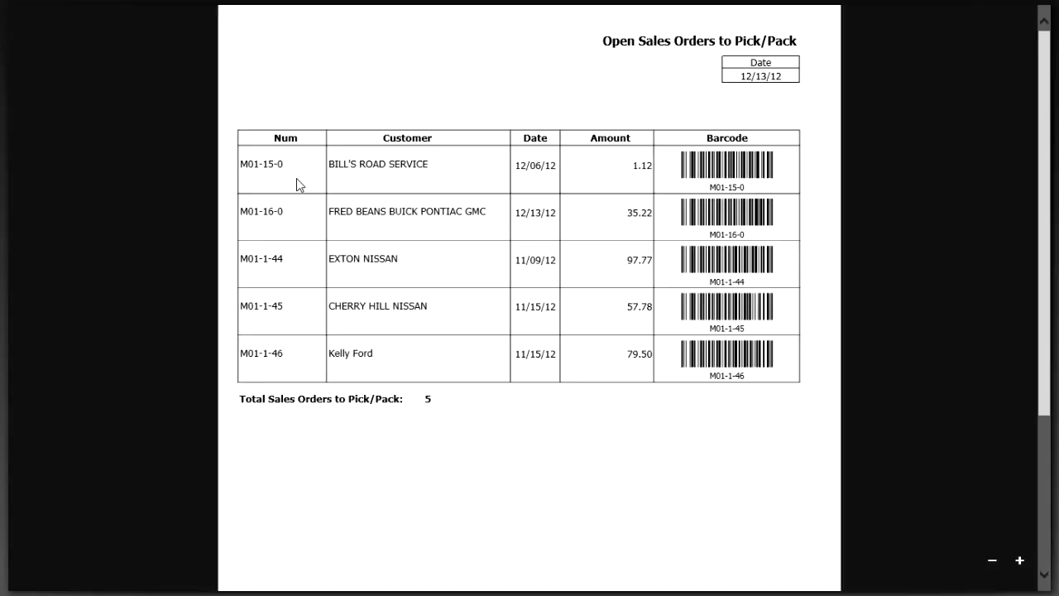
mouse_move(1046, 15)
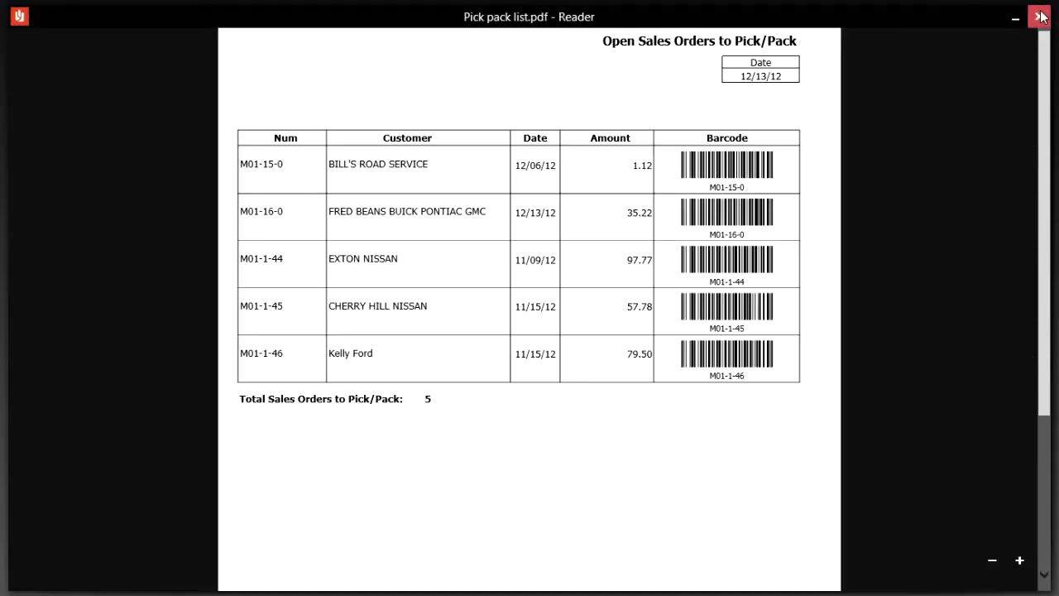
left_click(1041, 17)
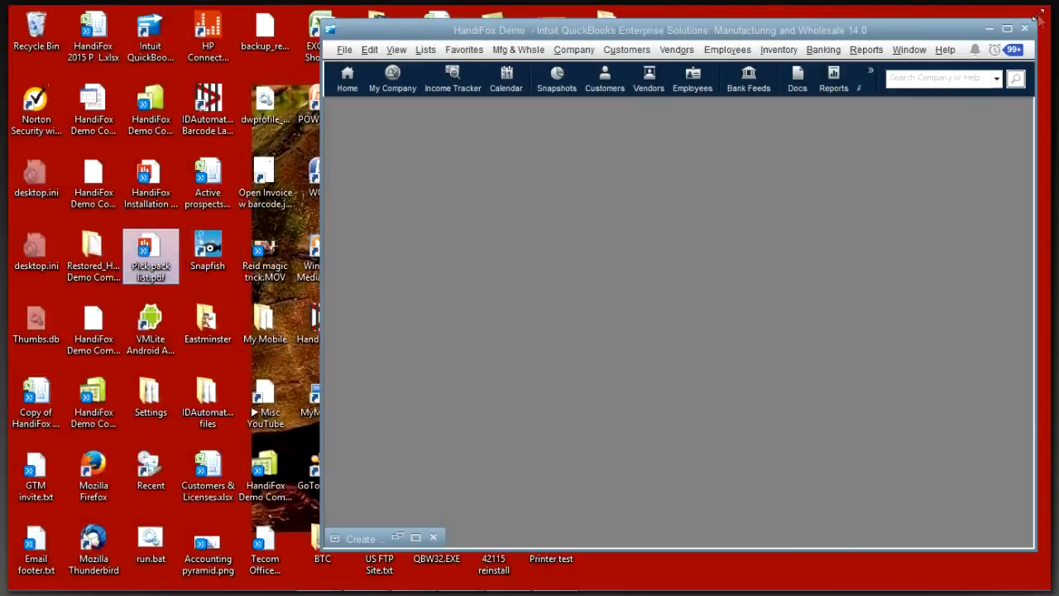
Step: Bring back the noVNC tablet window and apply Pack All to the COLEY PONTIAC GMC pack order
mouse_move(508, 589)
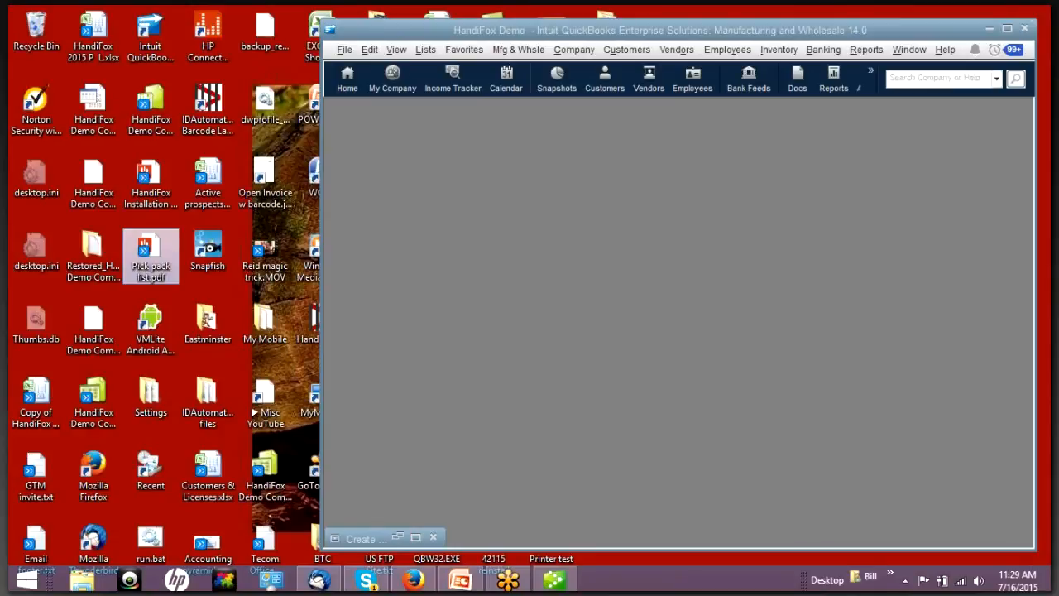
mouse_move(414, 575)
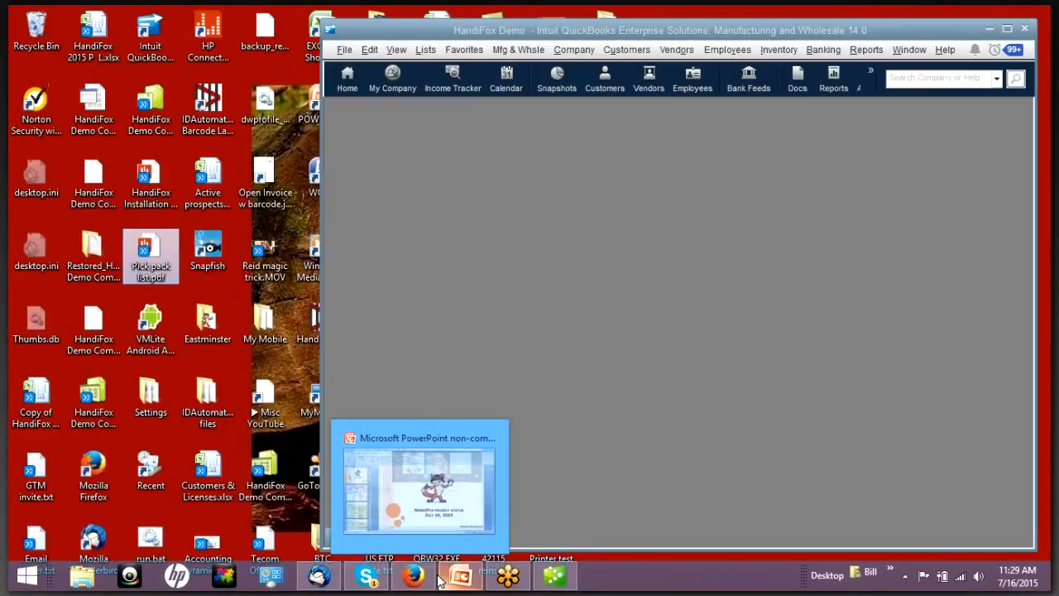
left_click(409, 523)
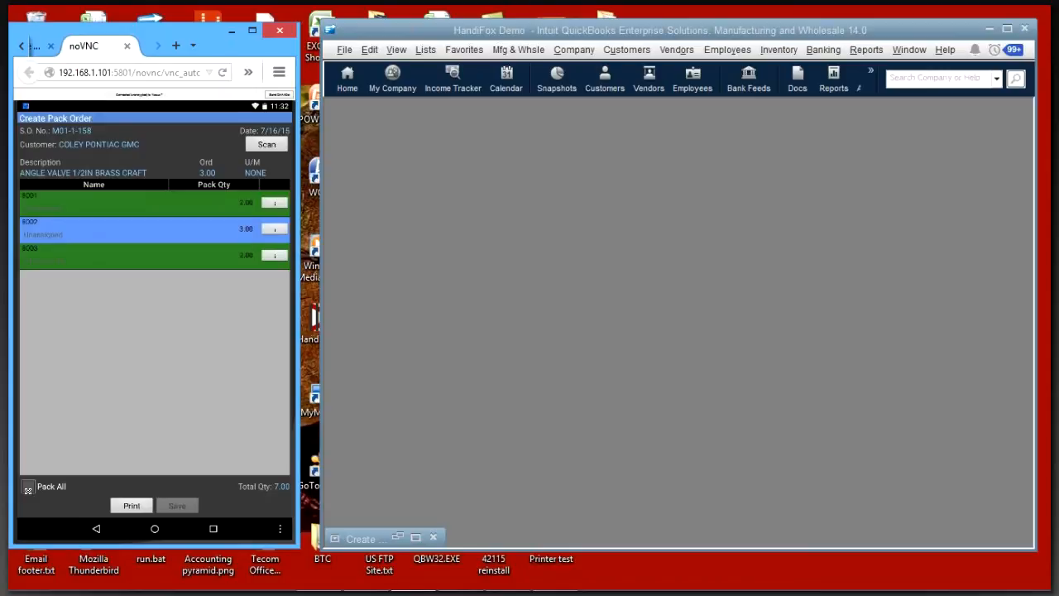
left_click(27, 489)
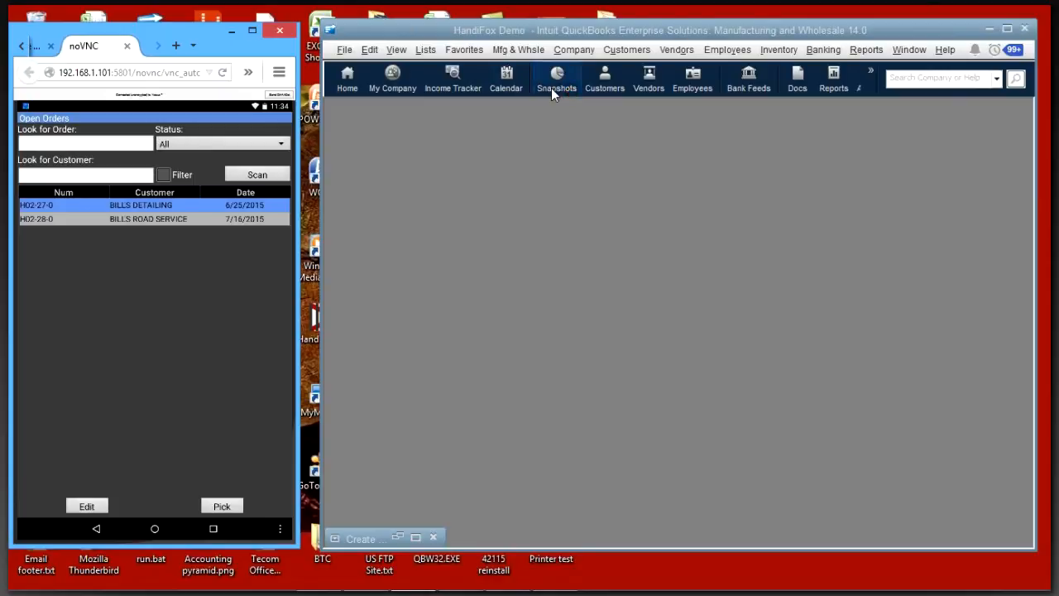
Step: Filter the invoices in the QuickBooks Customer Center to today's date and open the COLEY PONTIAC GMC invoice
left_click(606, 80)
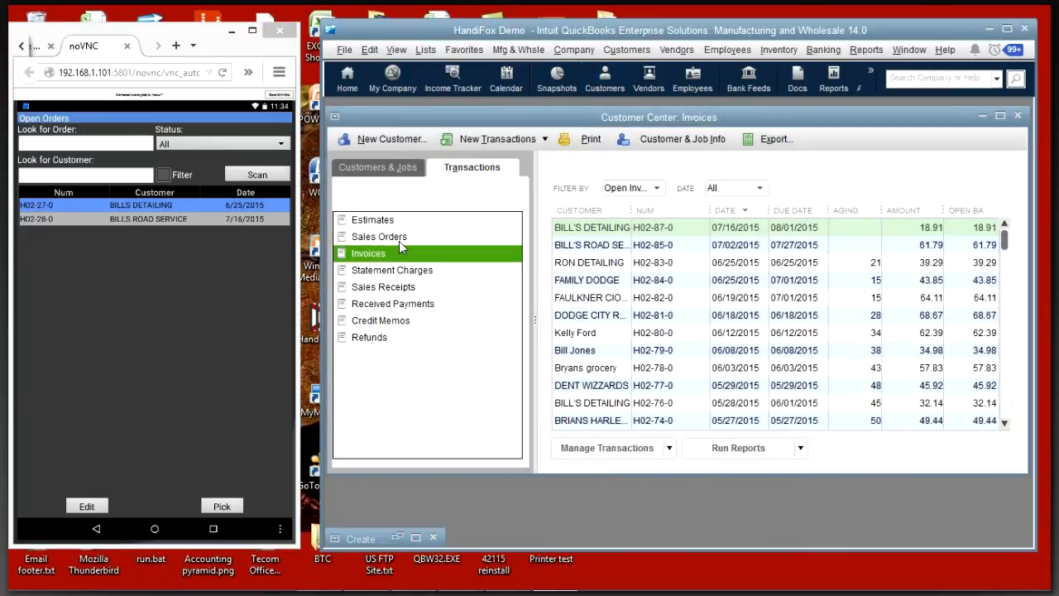
left_click(735, 188)
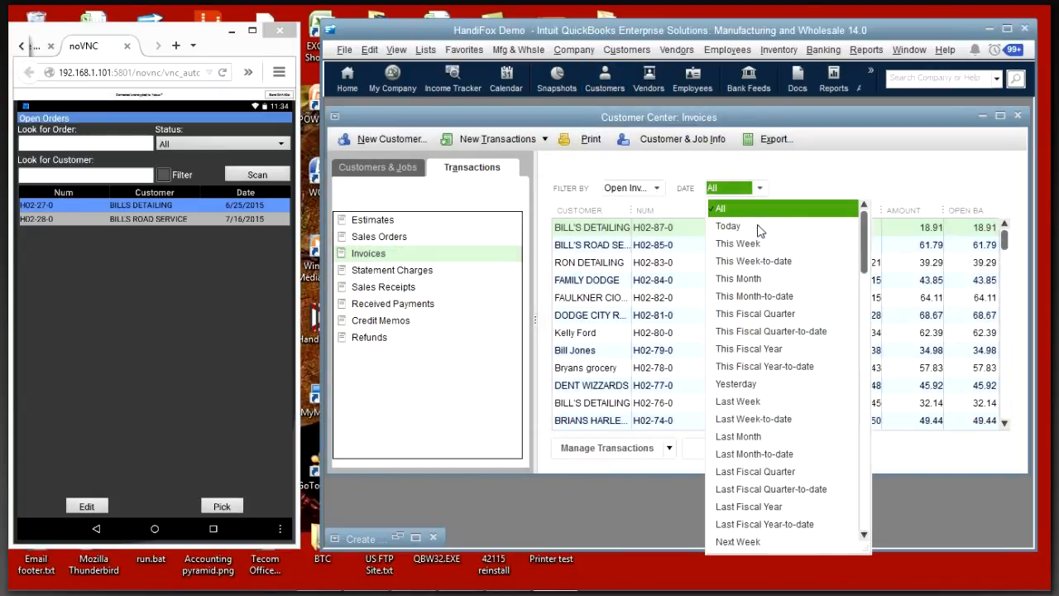
left_click(728, 226)
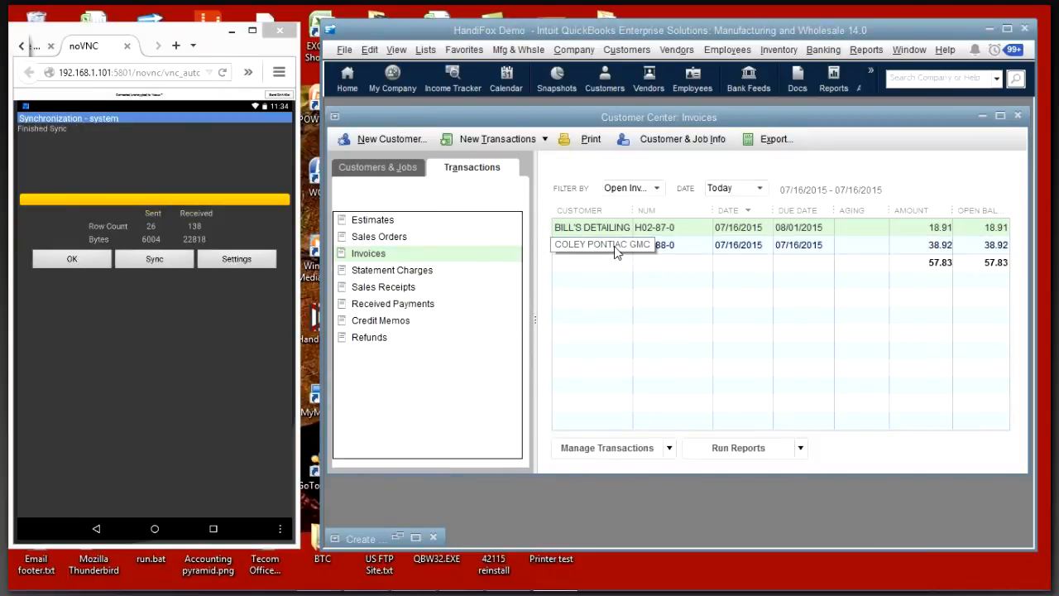
left_click(614, 246)
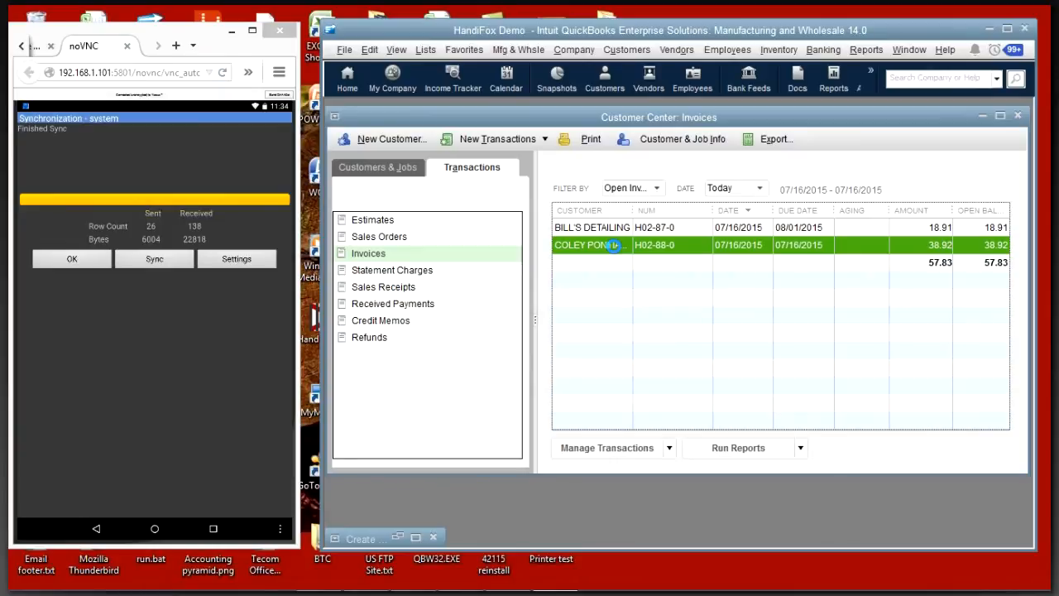
double_click(614, 245)
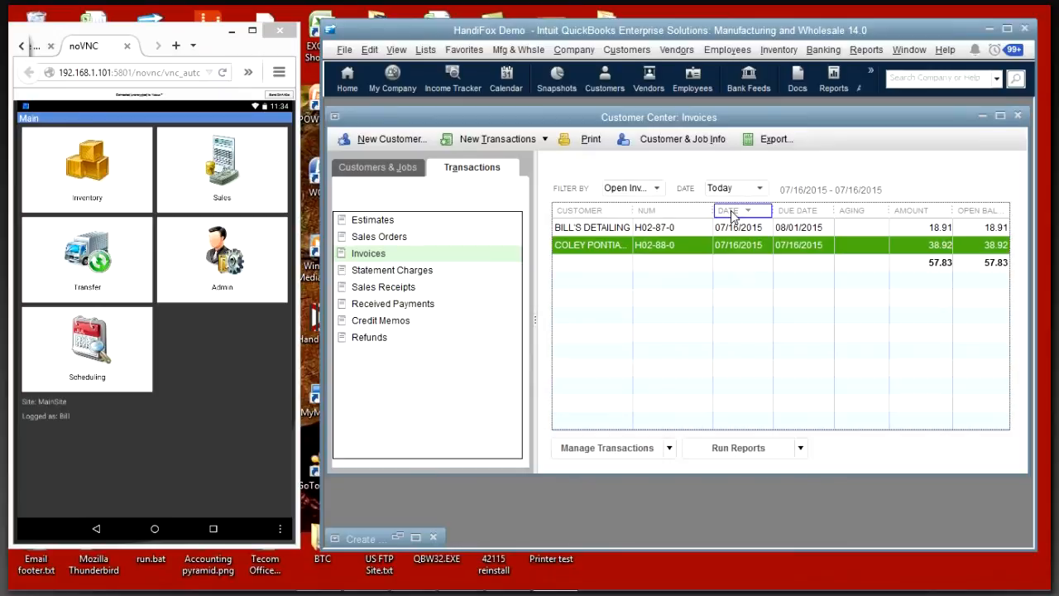
Step: View the sales order transactions, return to the invoices, and close the Customer Center
left_click(435, 238)
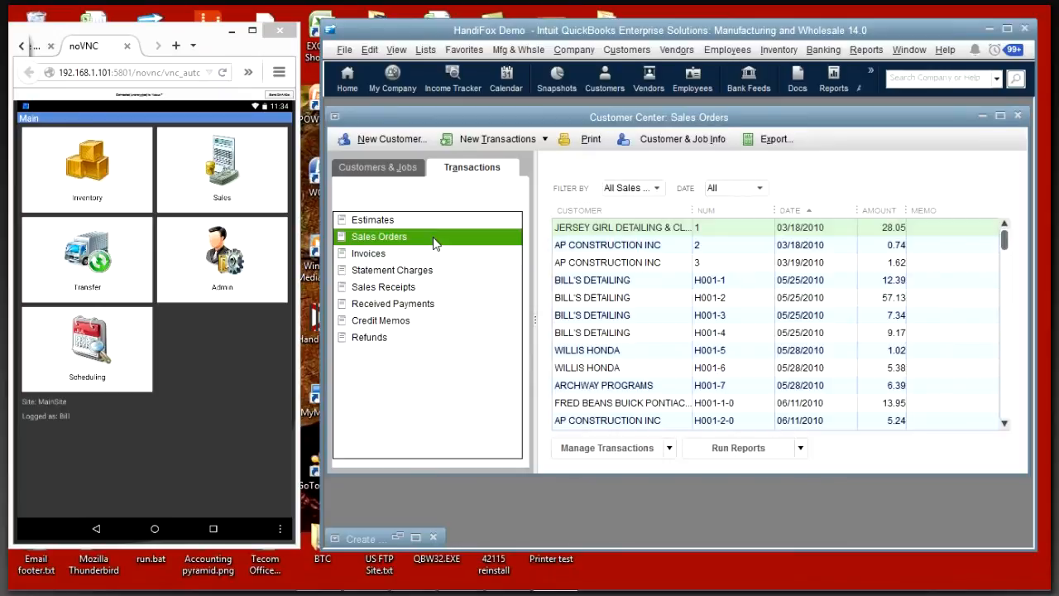
left_click(344, 51)
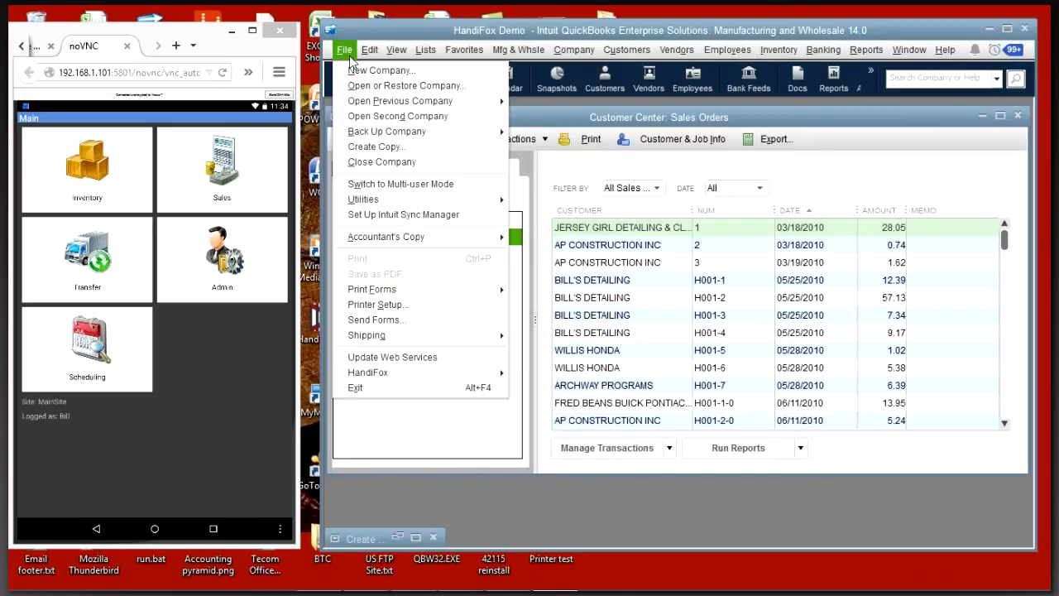
left_click(637, 211)
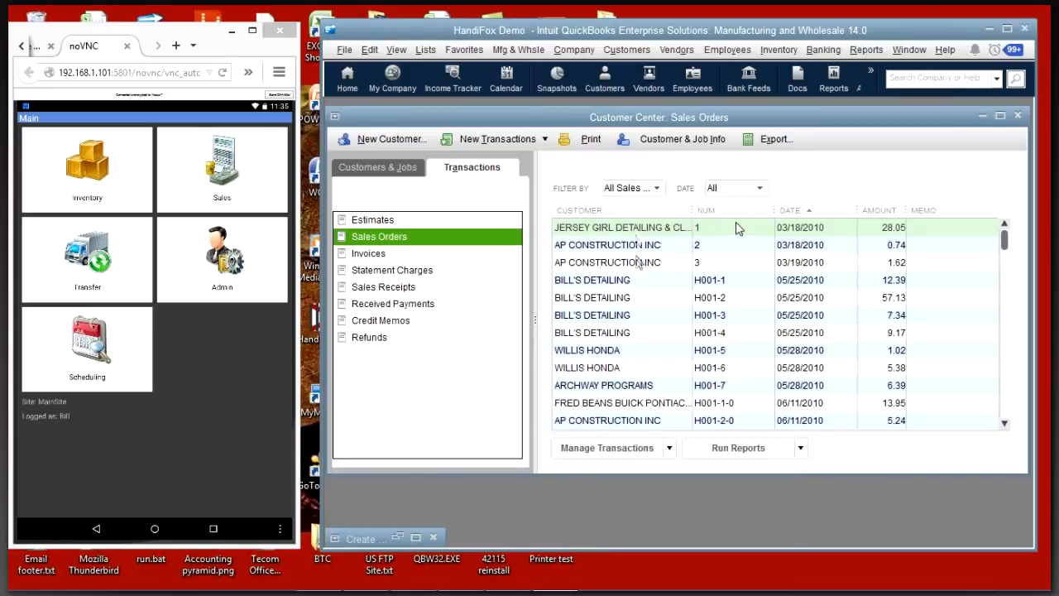
left_click(491, 254)
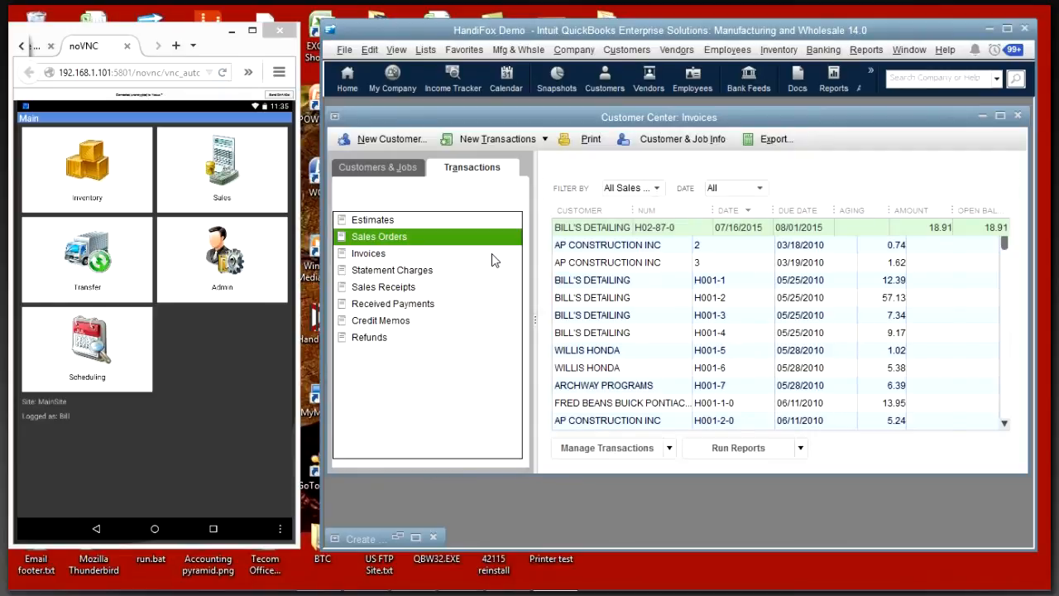
left_click(559, 246)
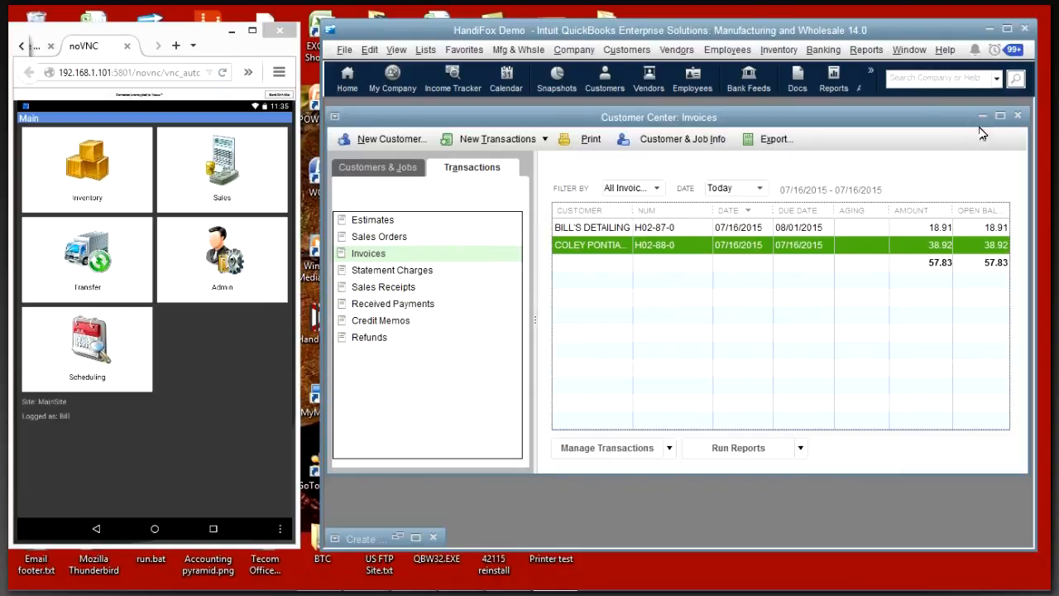
left_click(1019, 117)
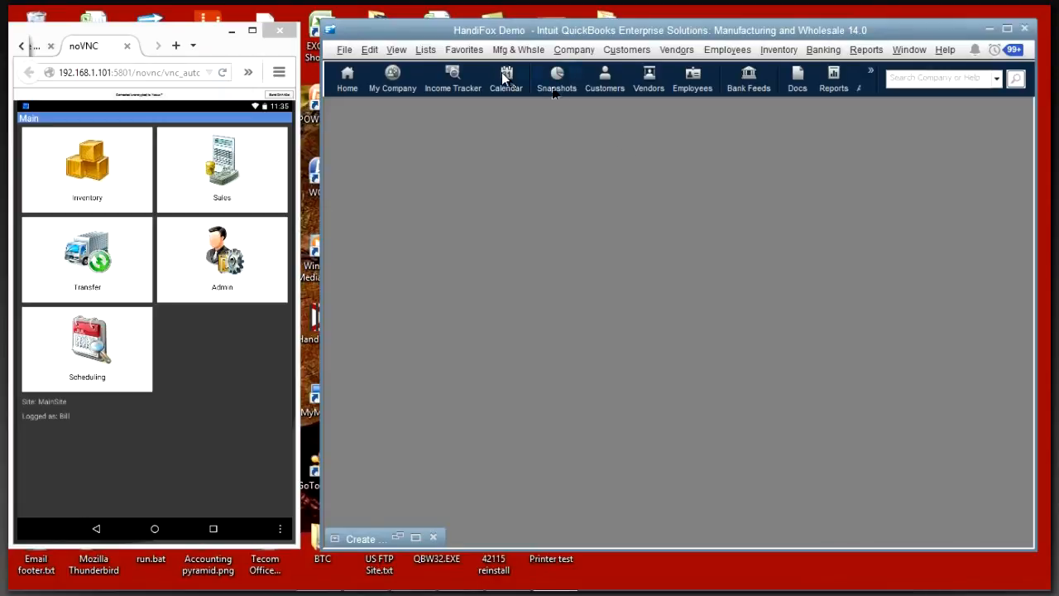
Step: Start a fill transfer from MainSite to Truck1 in the HandiFox Transfer Center, without automatically generating its items
left_click(344, 52)
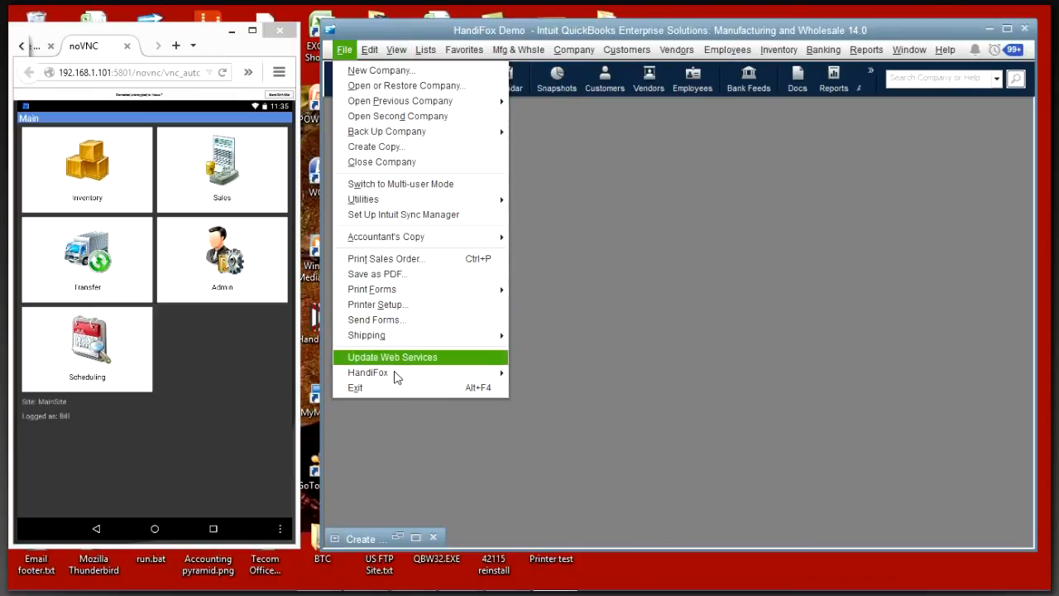
mouse_move(397, 378)
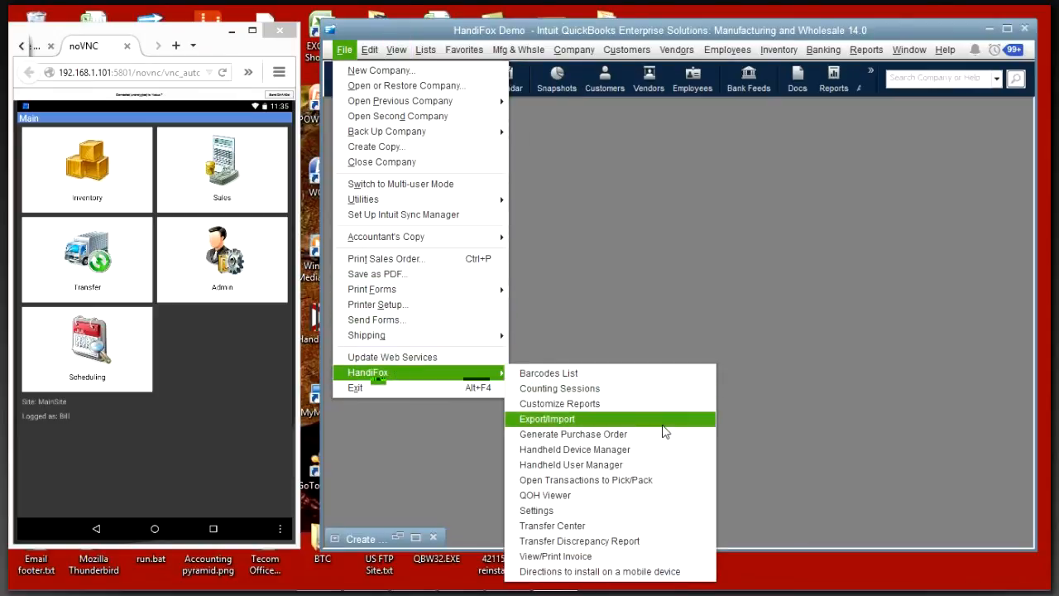
left_click(589, 527)
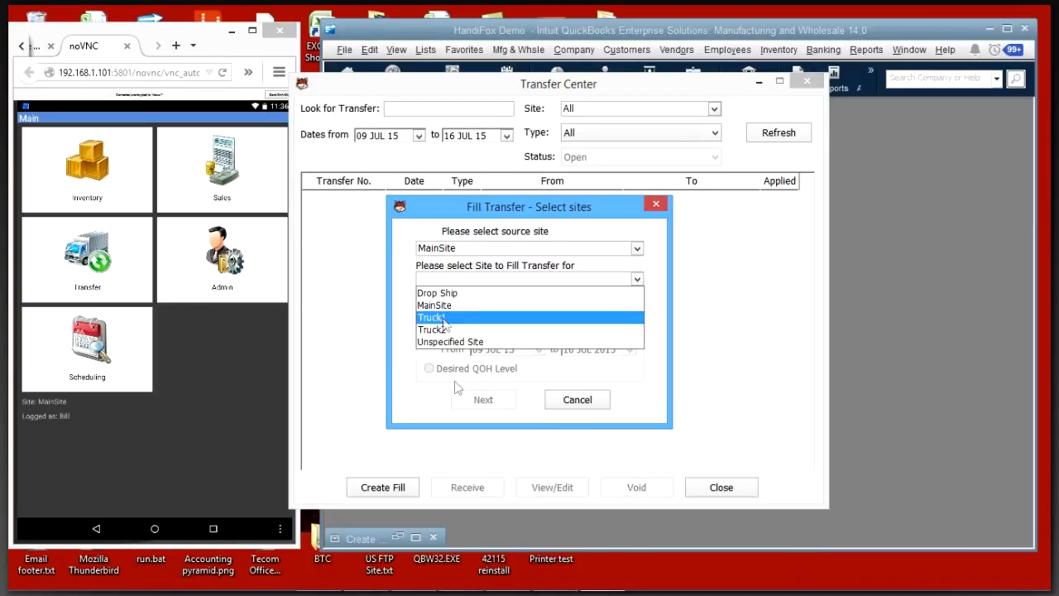
left_click(433, 316)
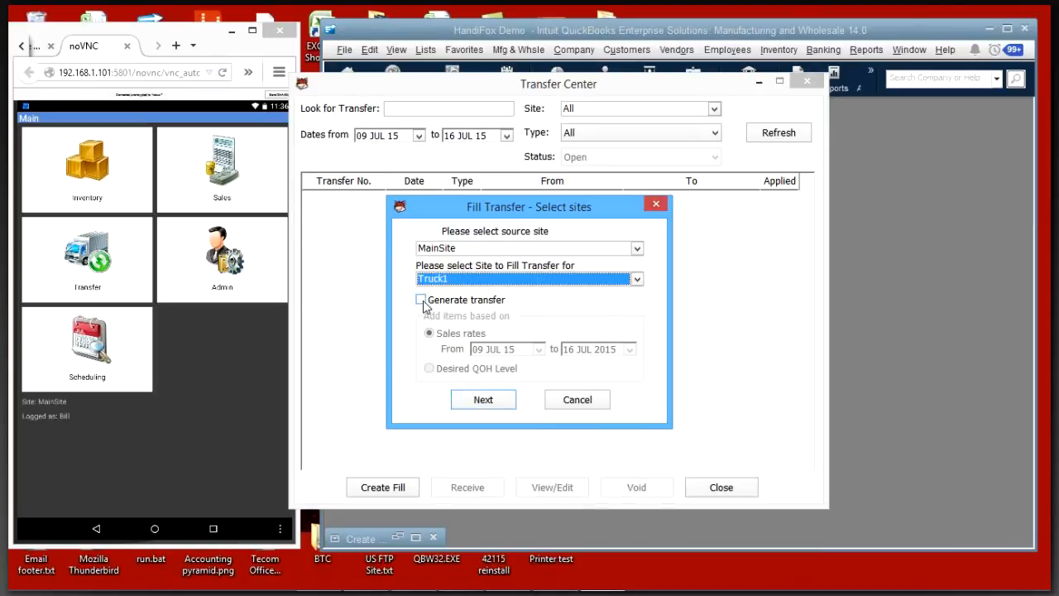
left_click(421, 301)
left_click(429, 368)
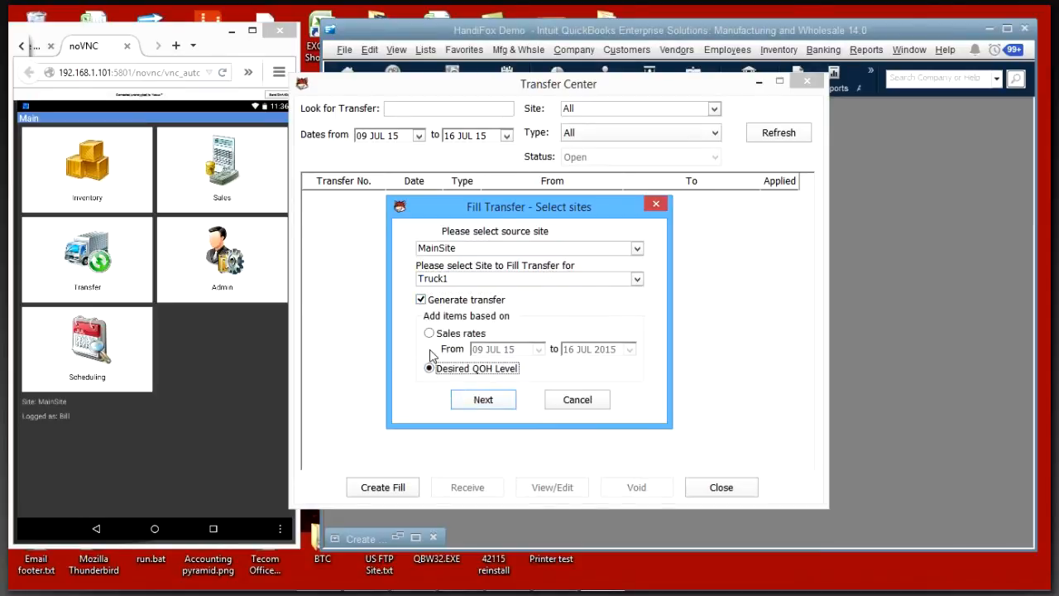
left_click(421, 301)
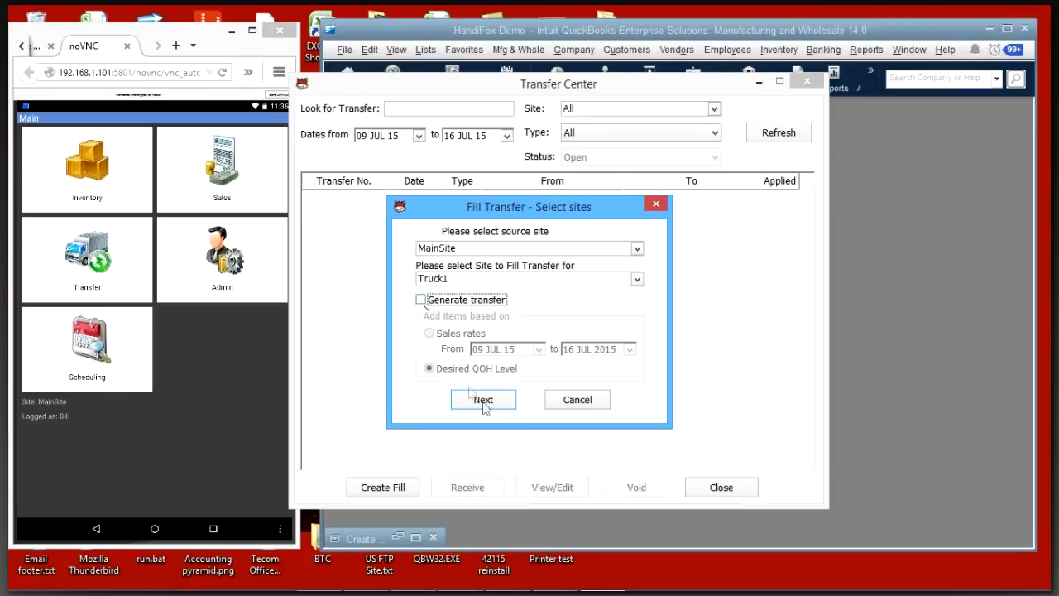
left_click(482, 401)
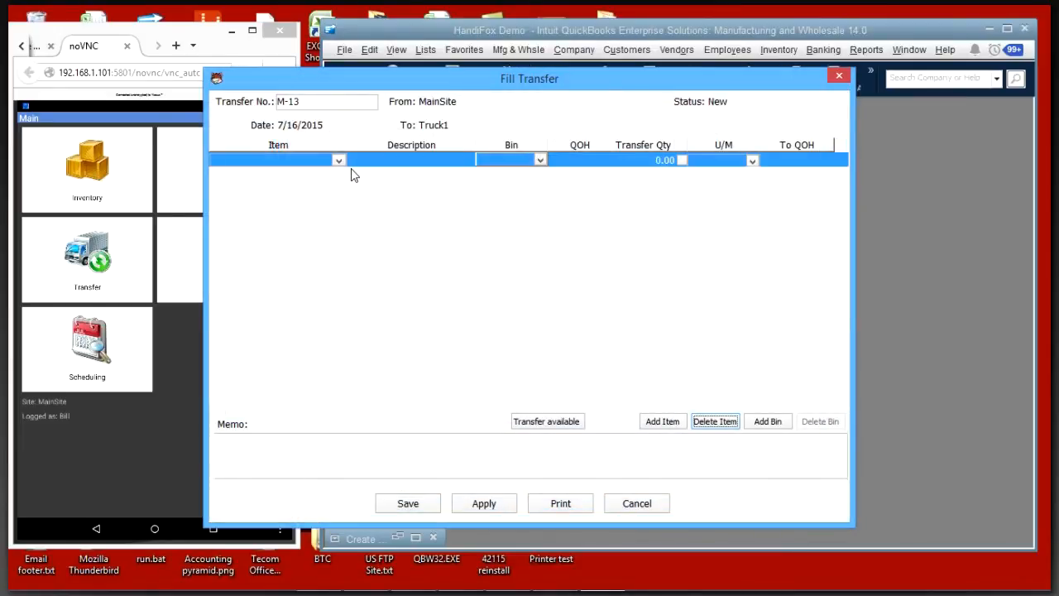
Step: Add item 0743-0020 to the Truck1 fill transfer and close the transfer without saving it
left_click(339, 159)
left_click(282, 248)
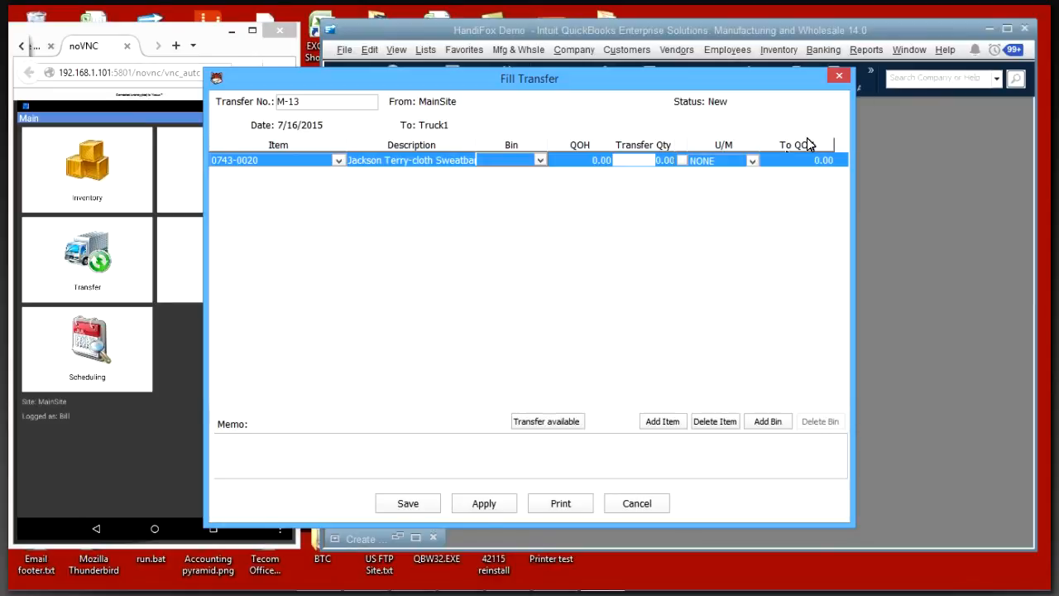
left_click(841, 77)
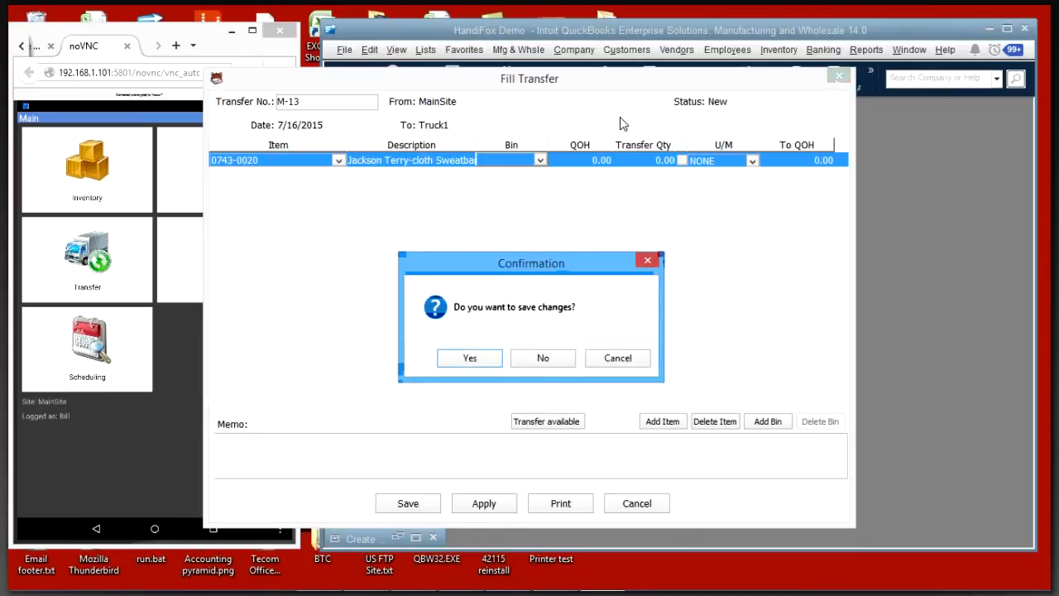
left_click(539, 361)
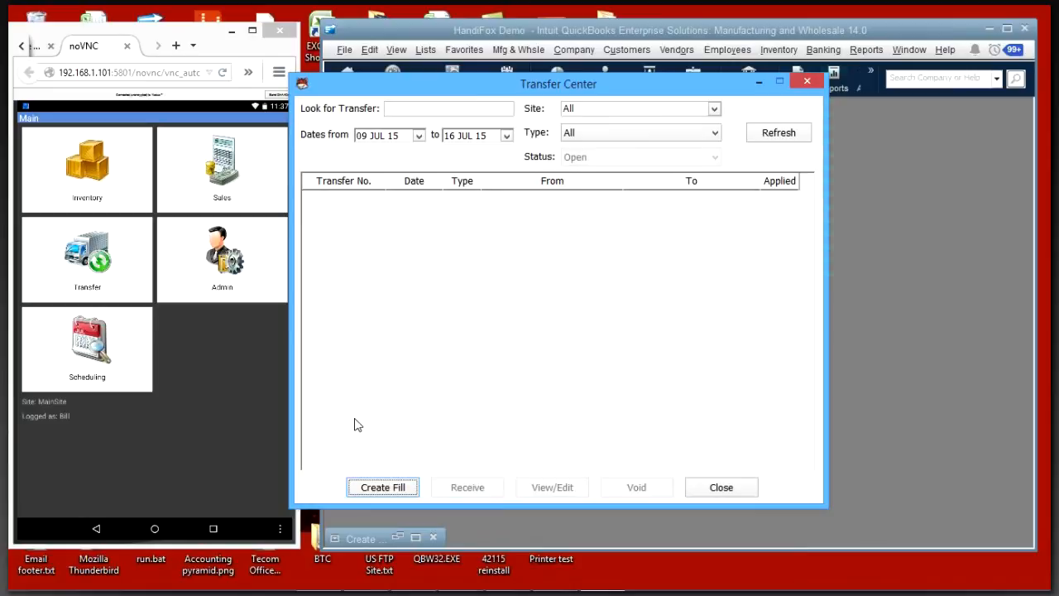
Step: Try the Generate transfer option based on Desired QOH Level for a new fill, cancel it, and close the Transfer Center
left_click(382, 487)
left_click(420, 299)
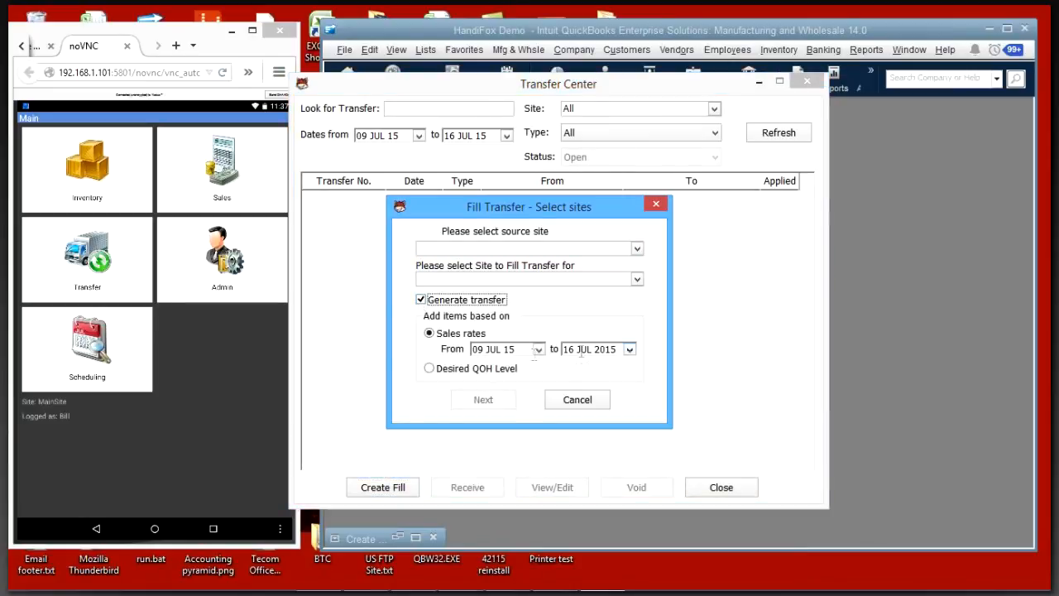
left_click(430, 369)
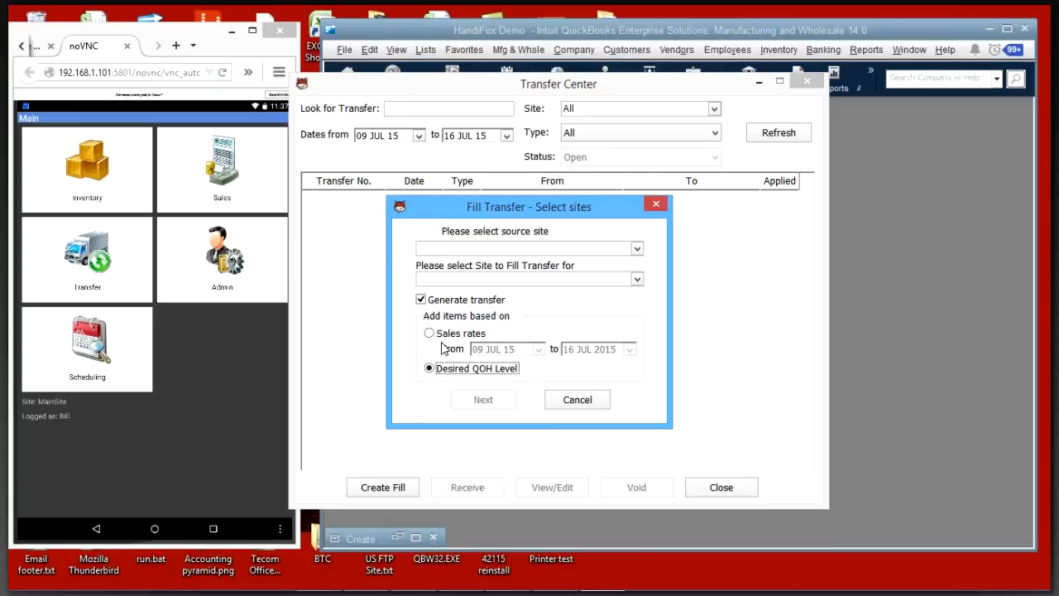
left_click(568, 401)
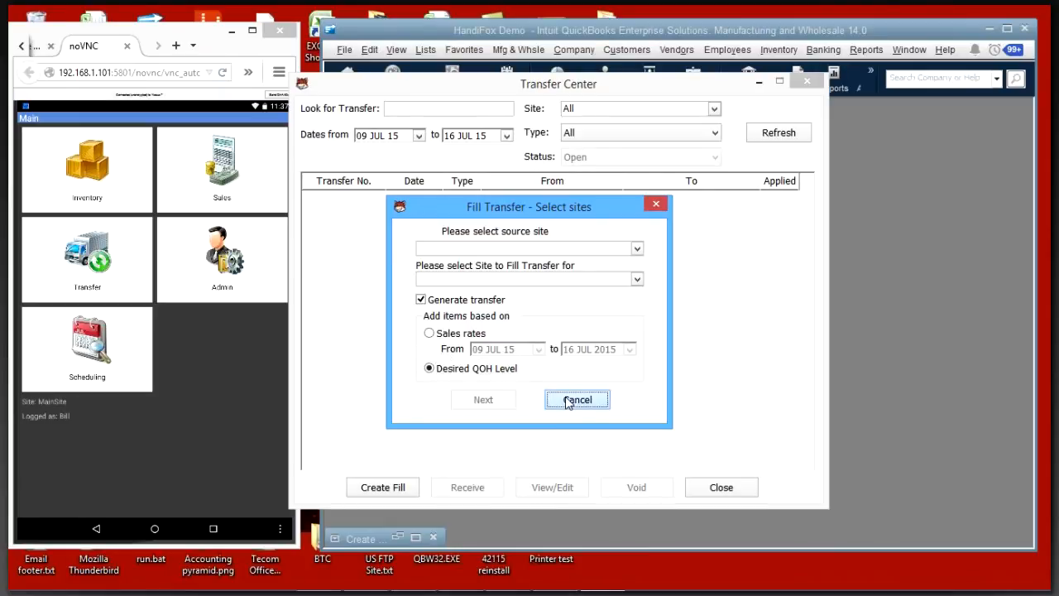
left_click(809, 82)
left_click(344, 50)
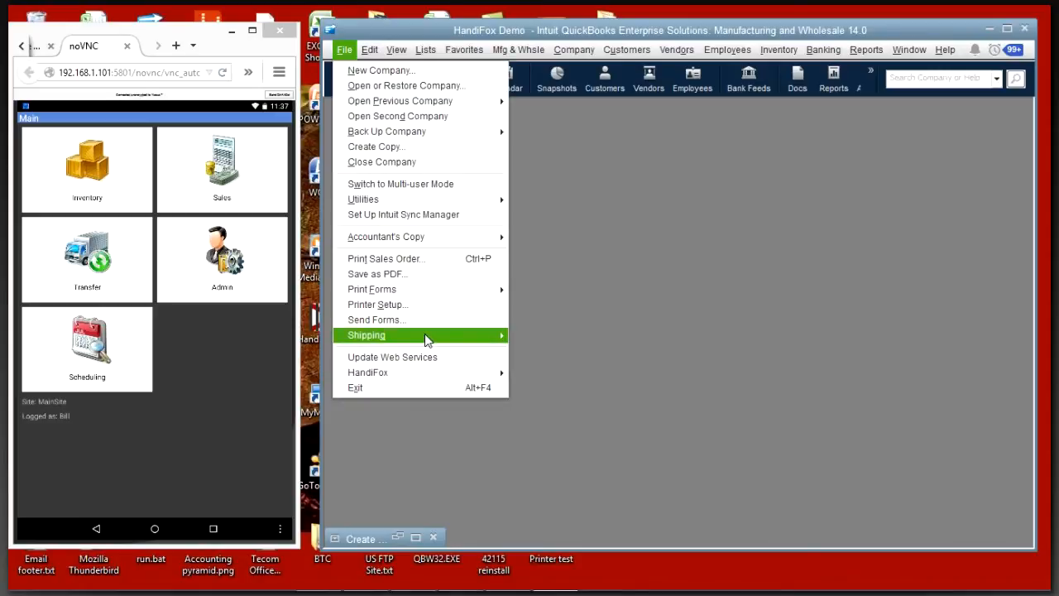
left_click(368, 373)
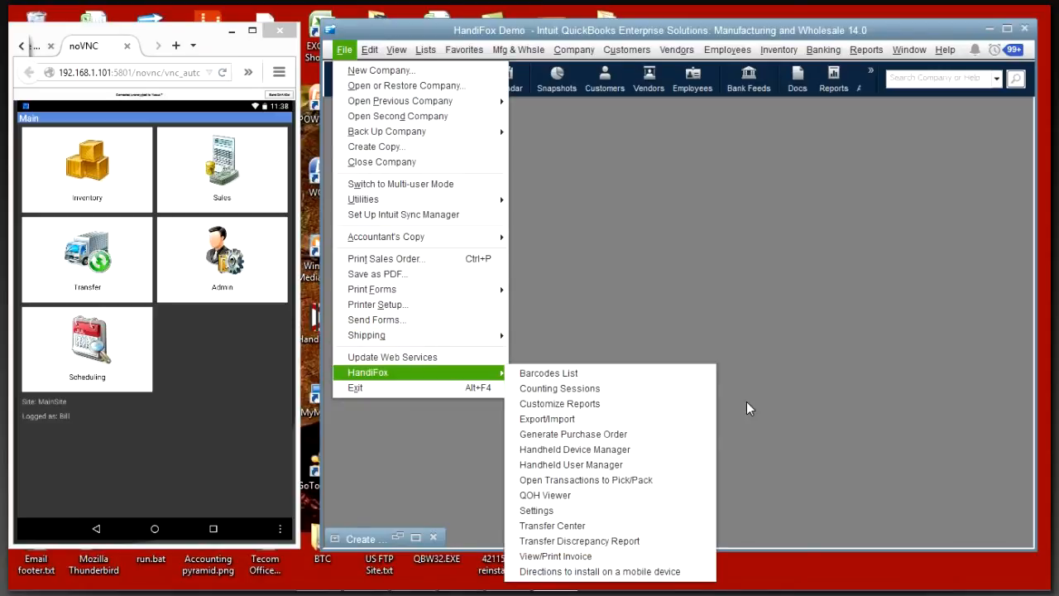
key("Escape")
key("Escape")
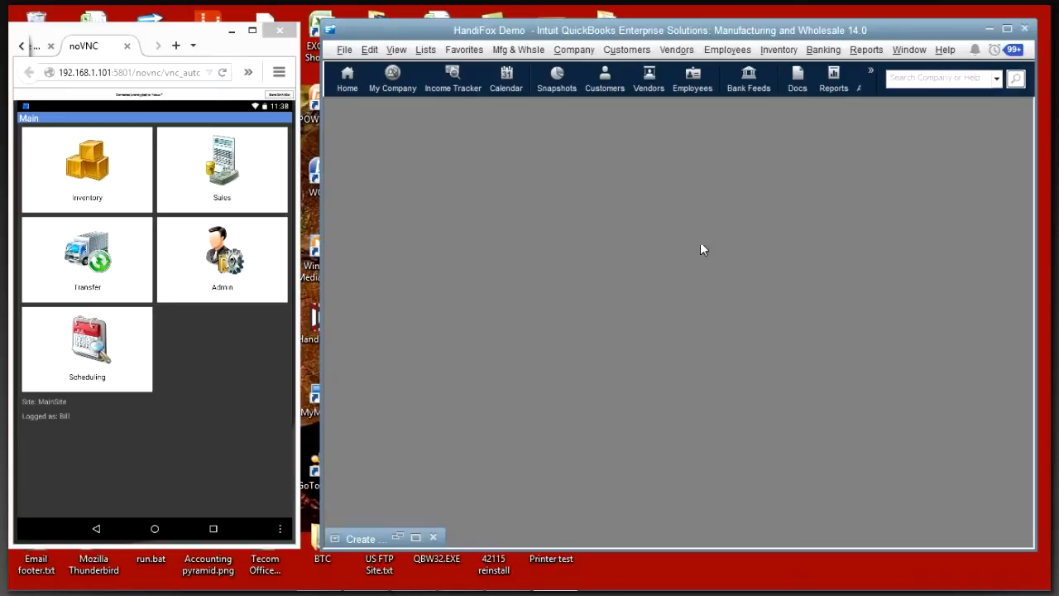